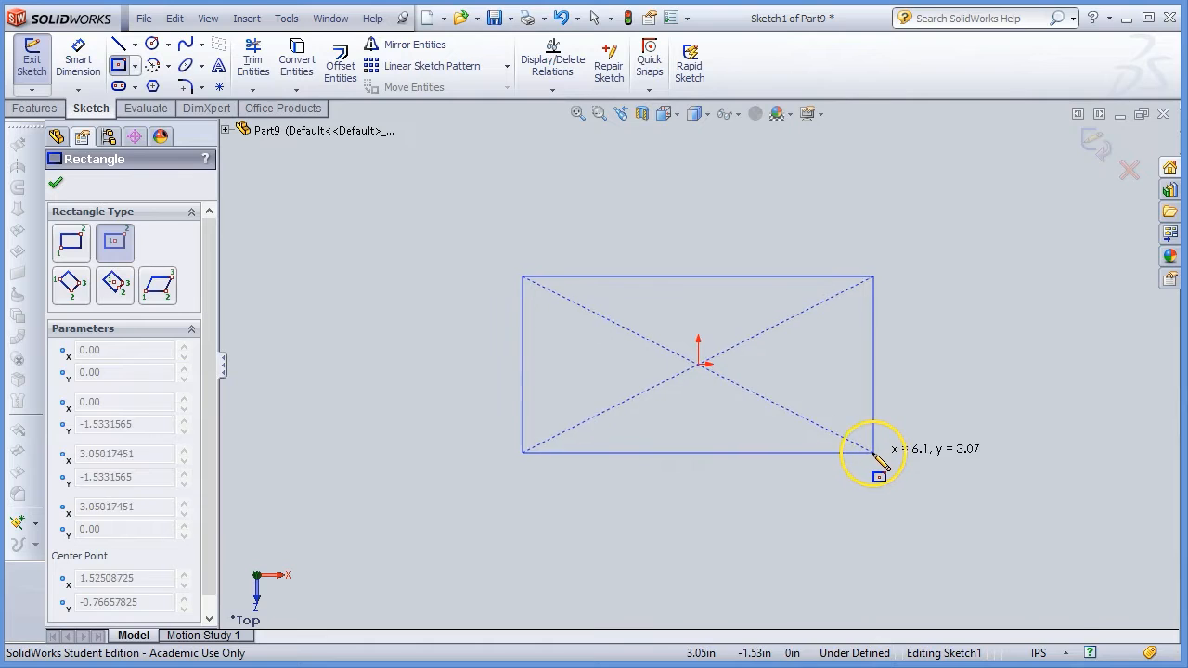
Complete the center rectangle at the origin, about 6 by 3.07 in, and start the Smart Dimension tool.
click(871, 453)
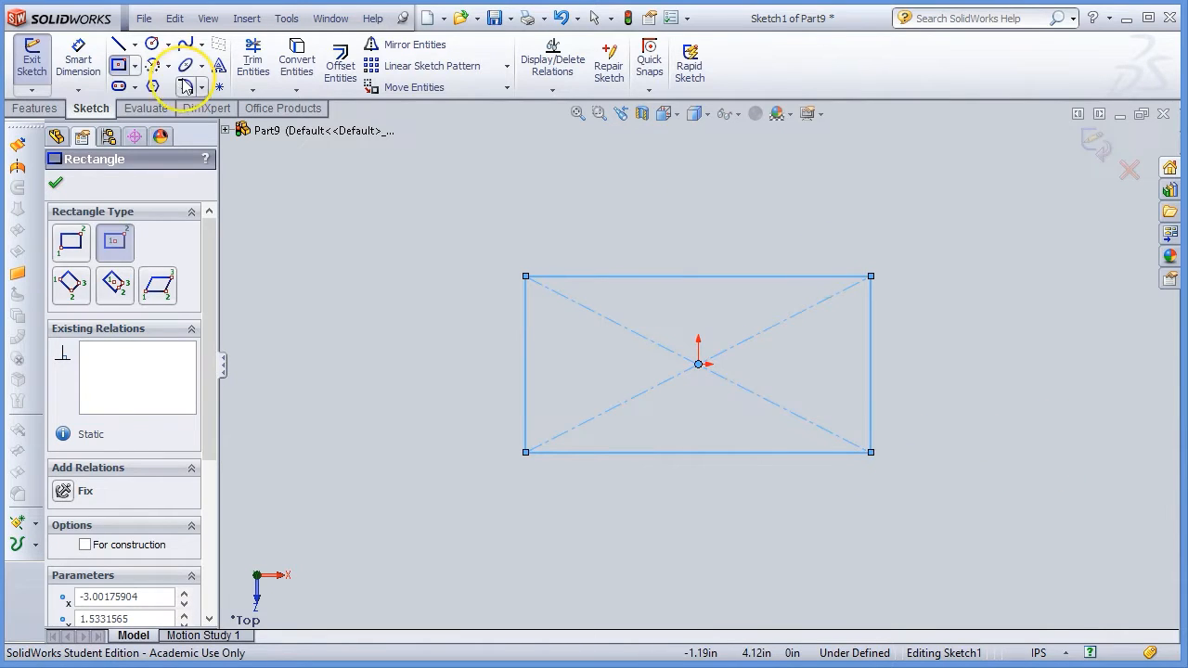
click(79, 56)
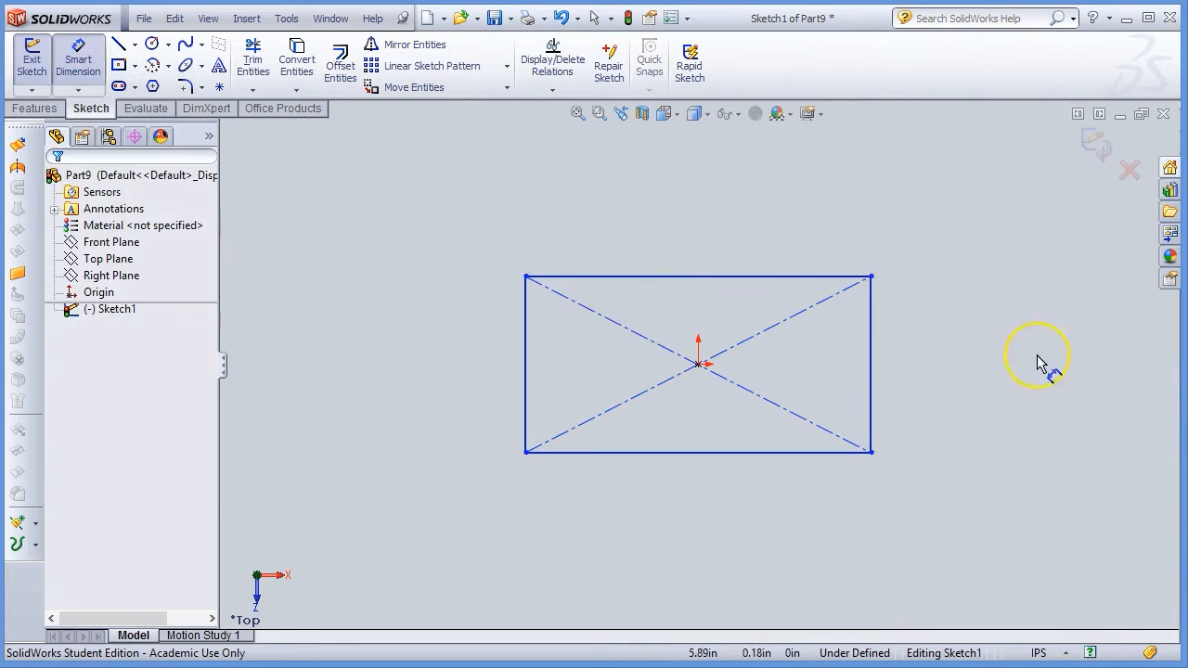
click(870, 276)
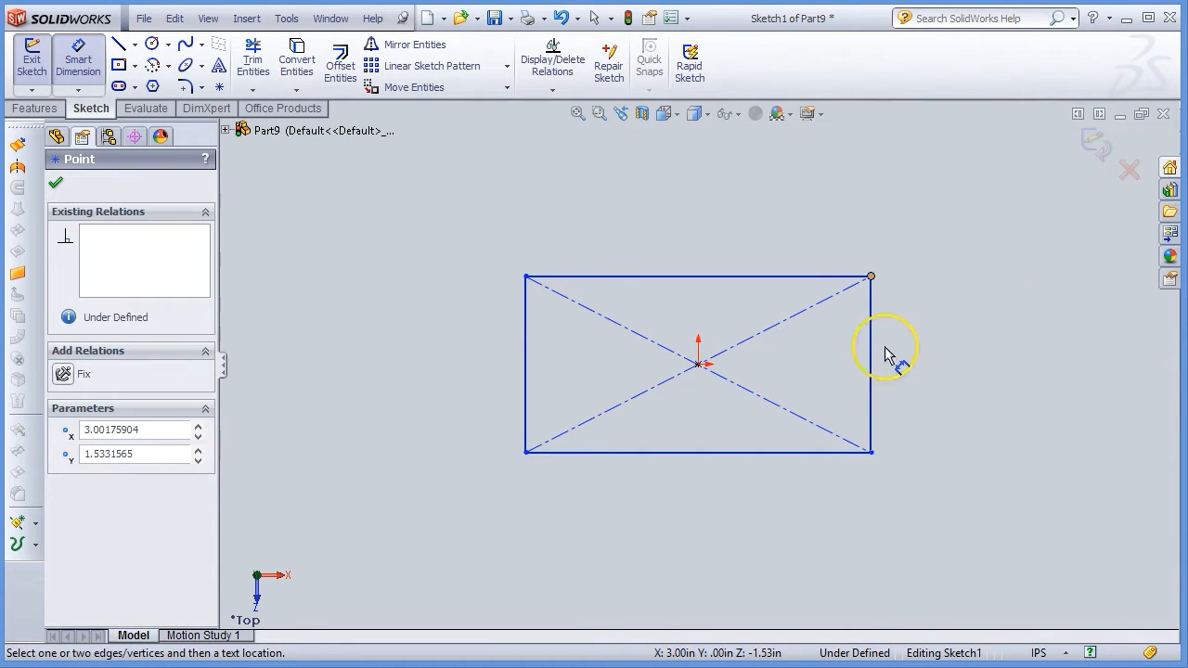
click(826, 277)
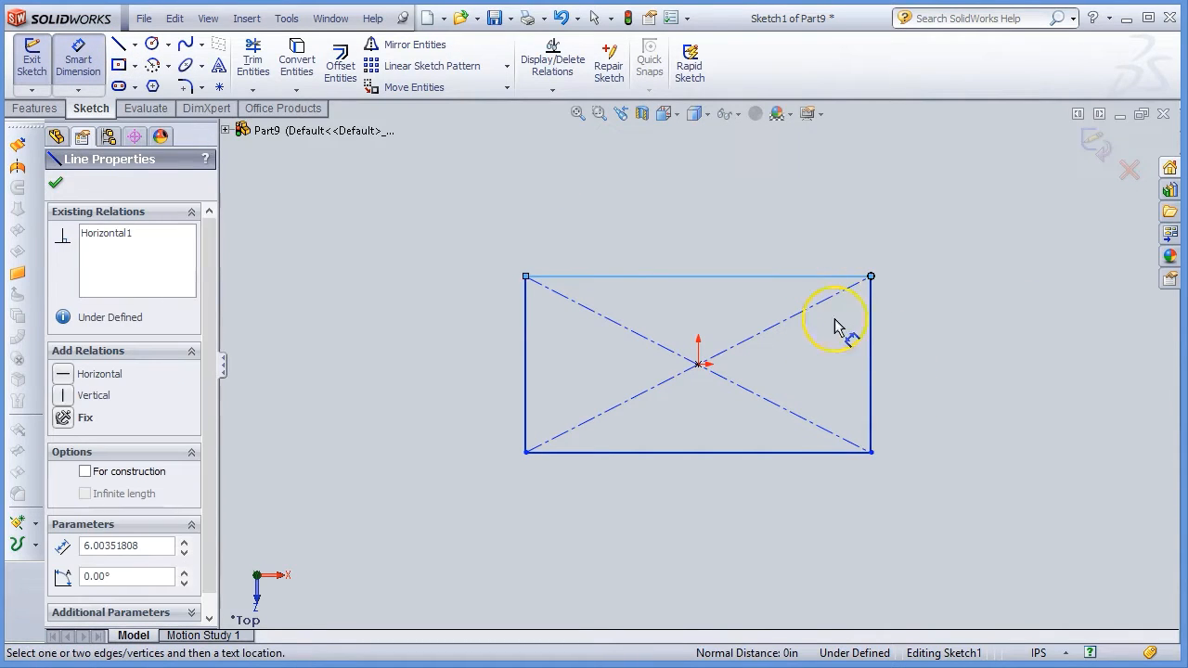
click(826, 454)
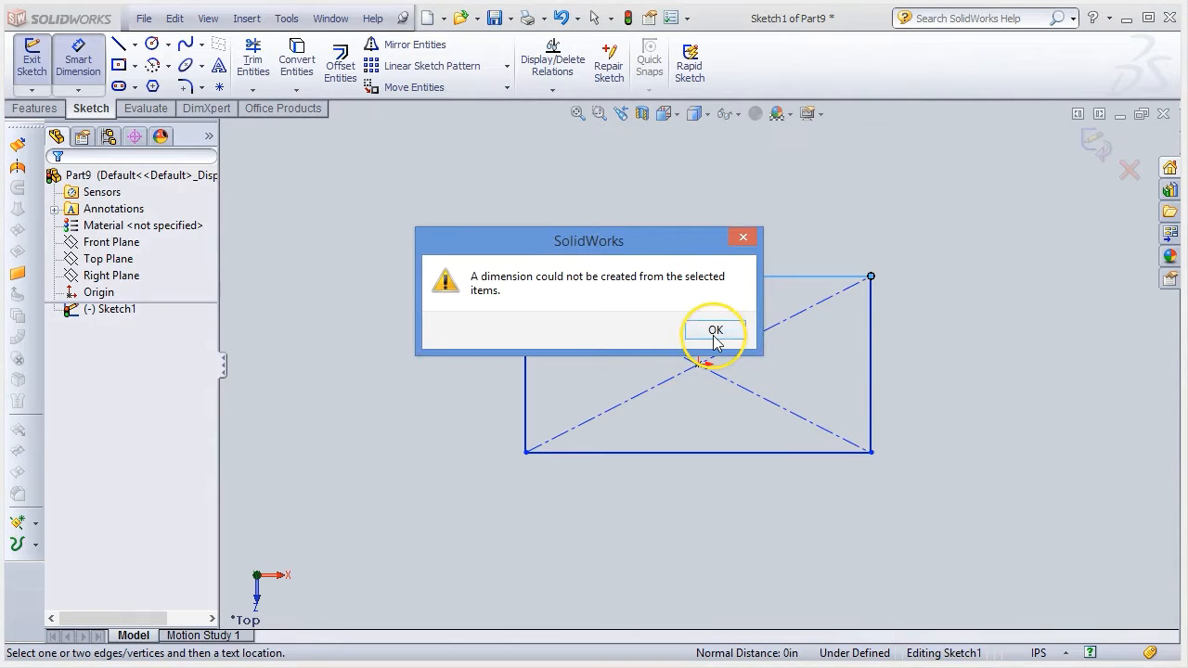
click(715, 330)
Dimension the distance between the rectangle's two horizontal edges and set it to 3 in.
click(752, 278)
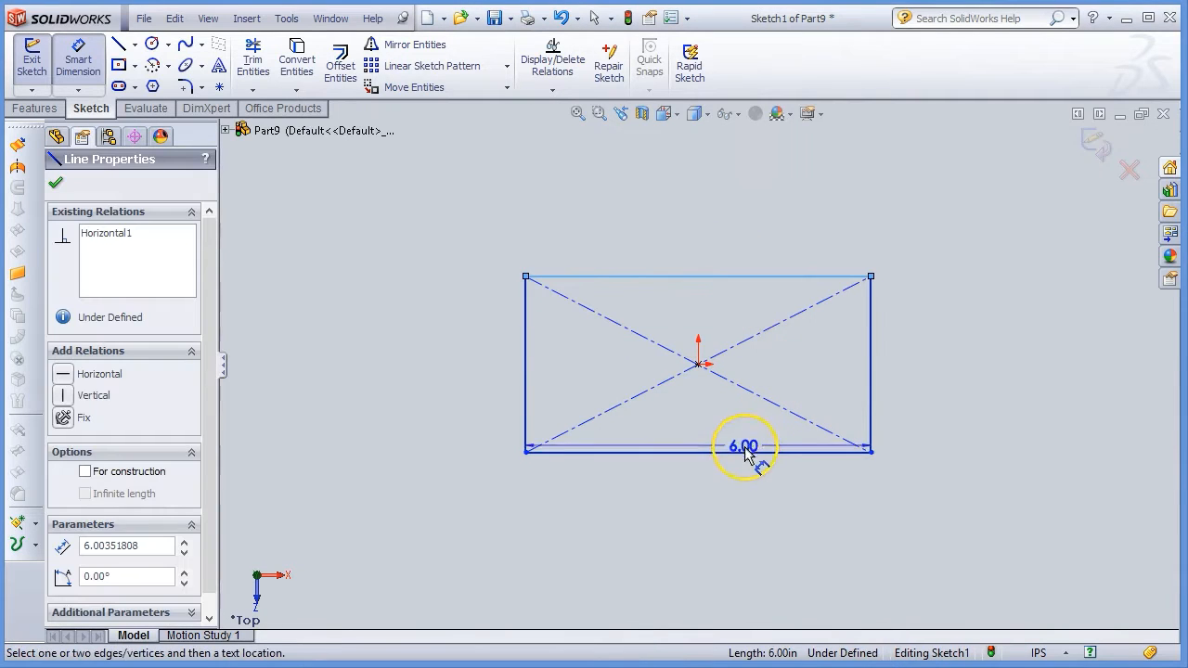
click(748, 452)
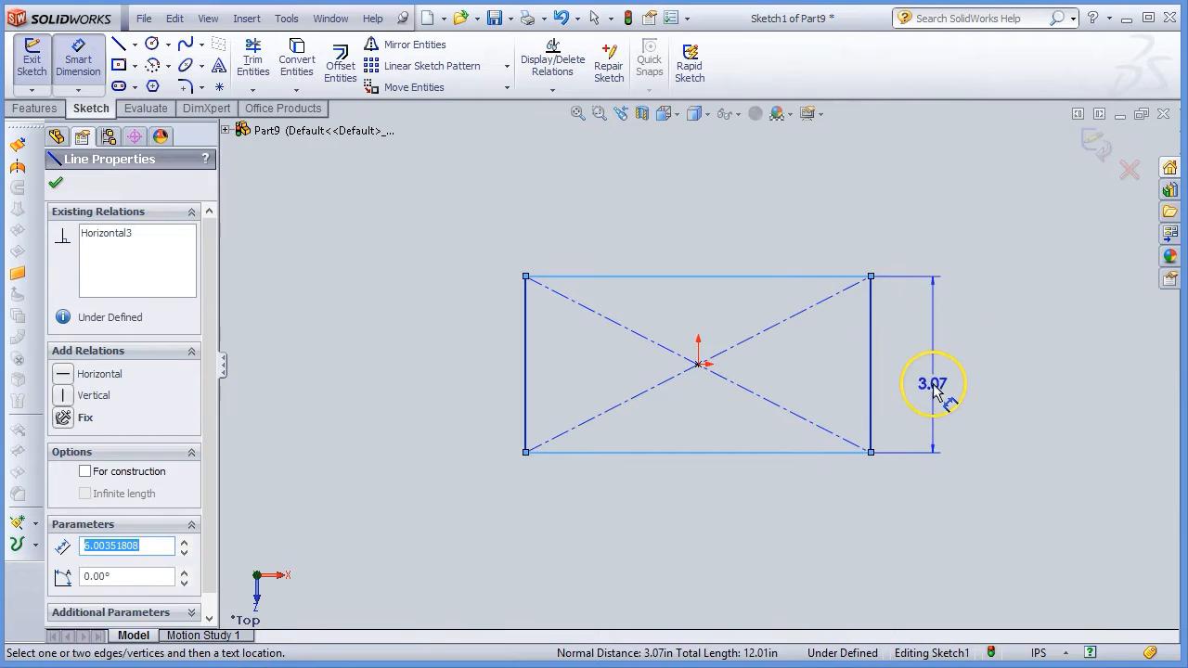
click(934, 390)
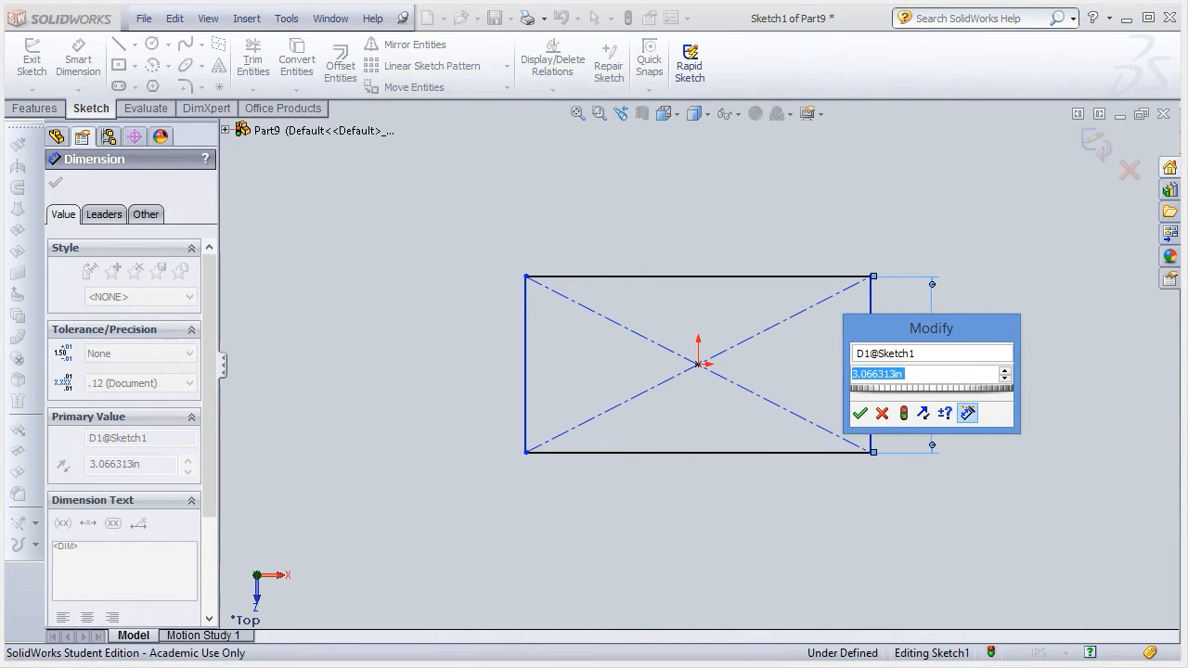
text(3)
key(Return)
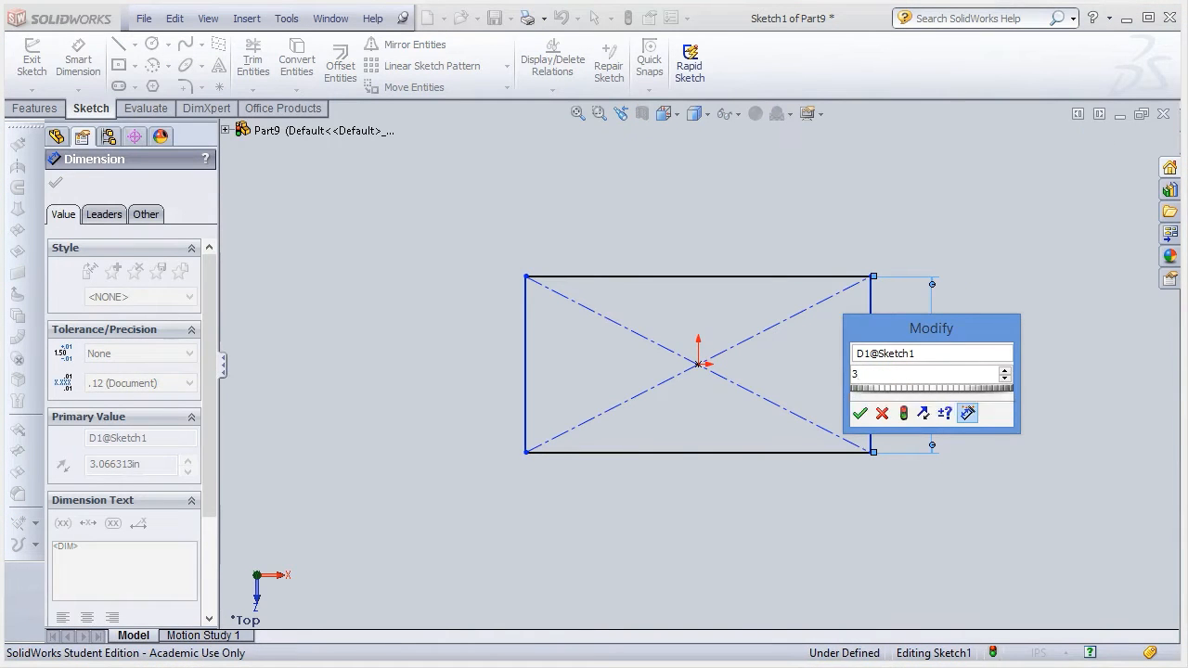
key(Return)
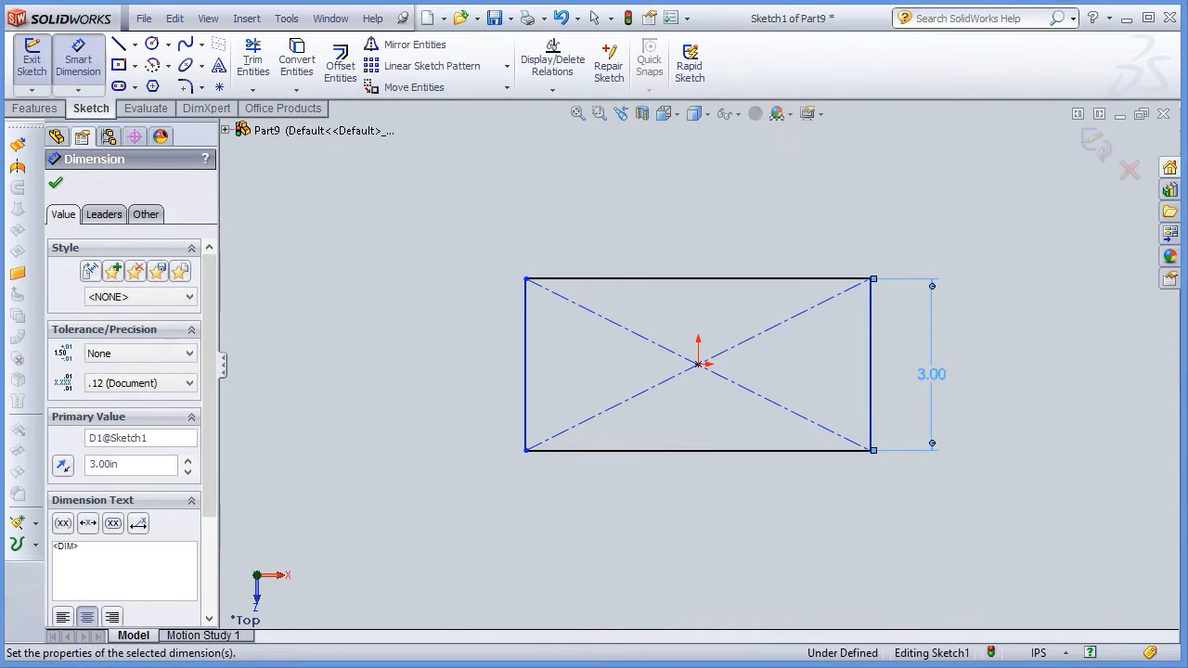
Dimension the distance between the rectangle's two vertical edges, set it to 6 in and finish dimensioning.
click(526, 365)
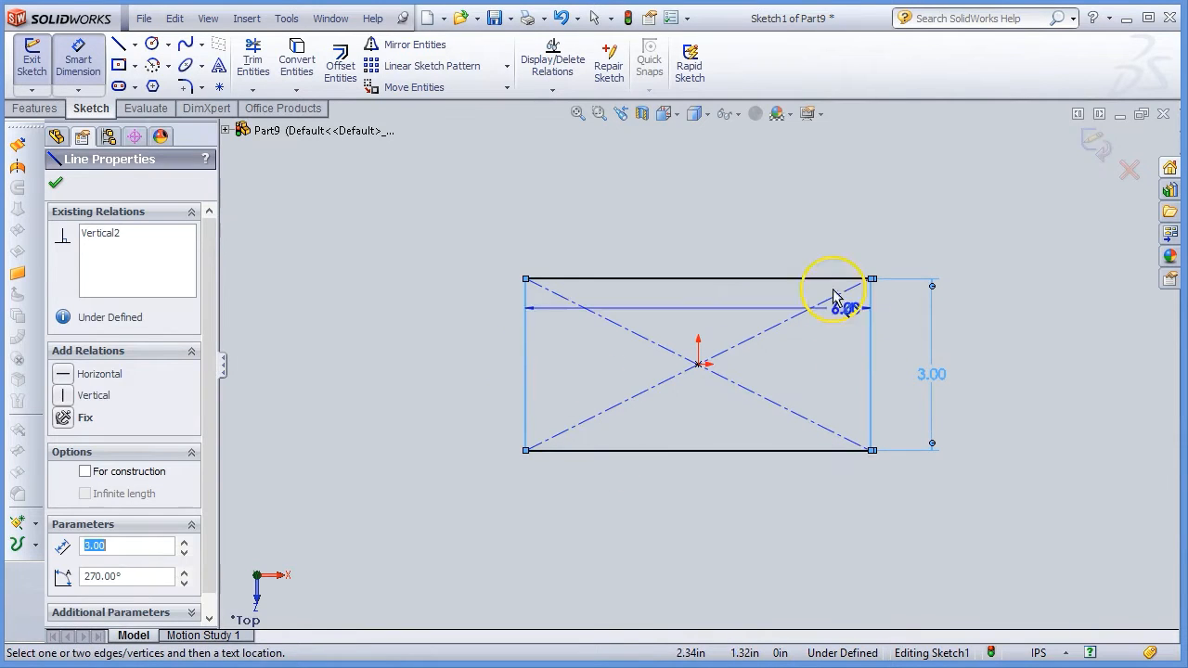
click(729, 243)
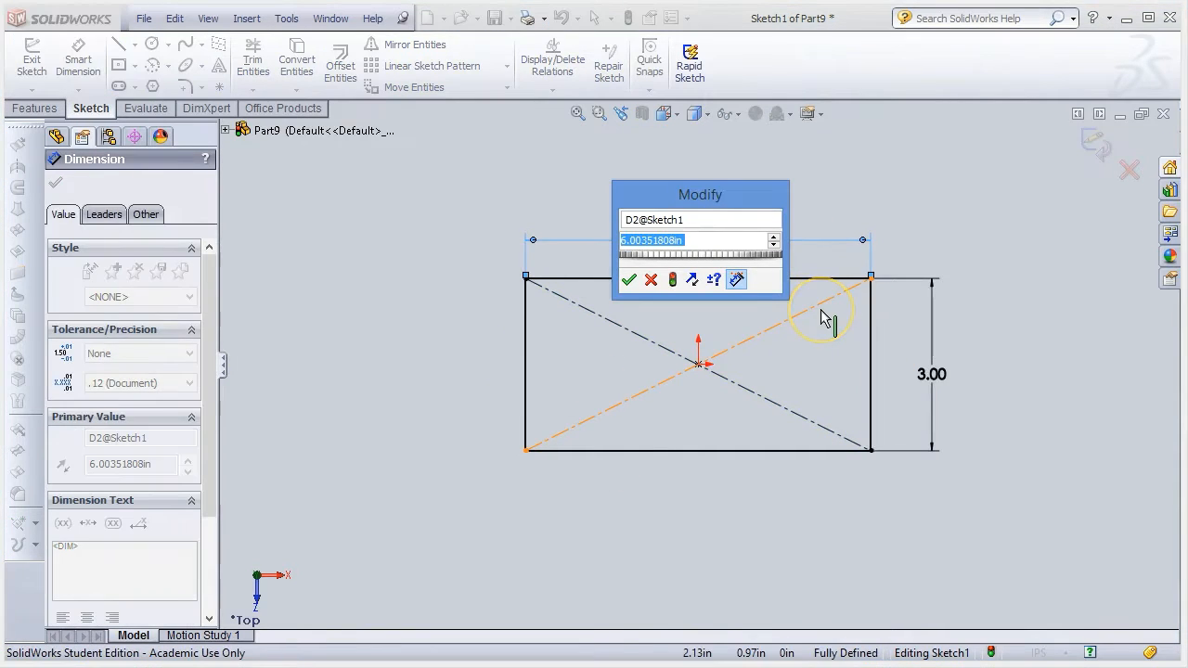
text(6)
key(Return)
key(Return)
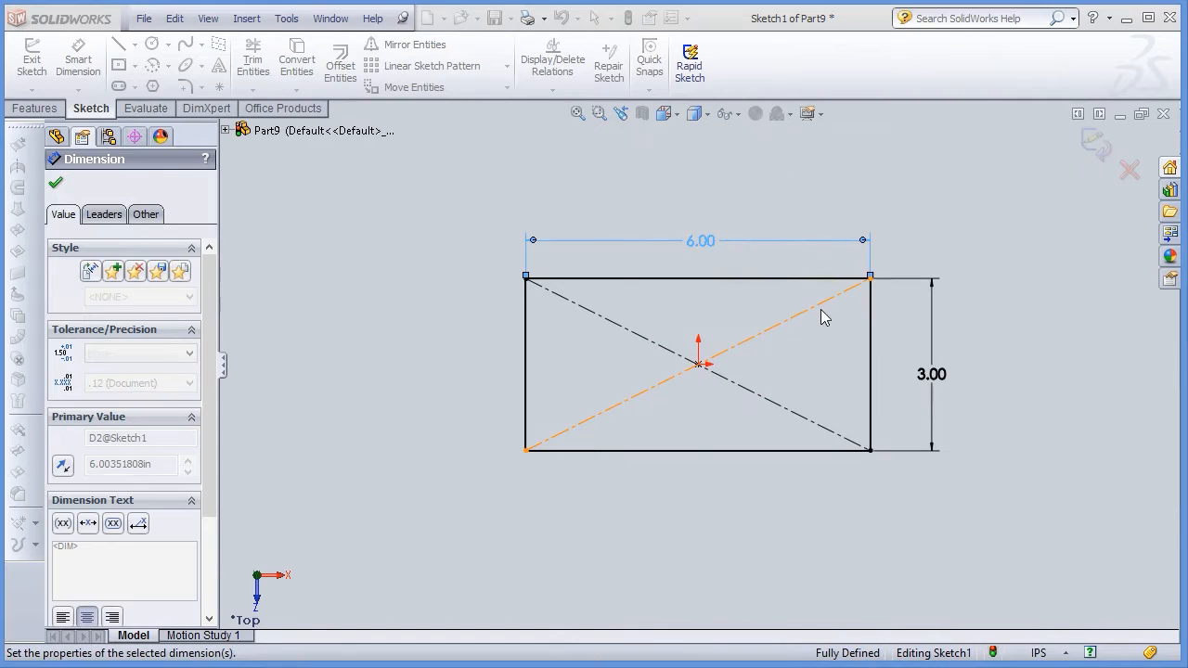
click(55, 187)
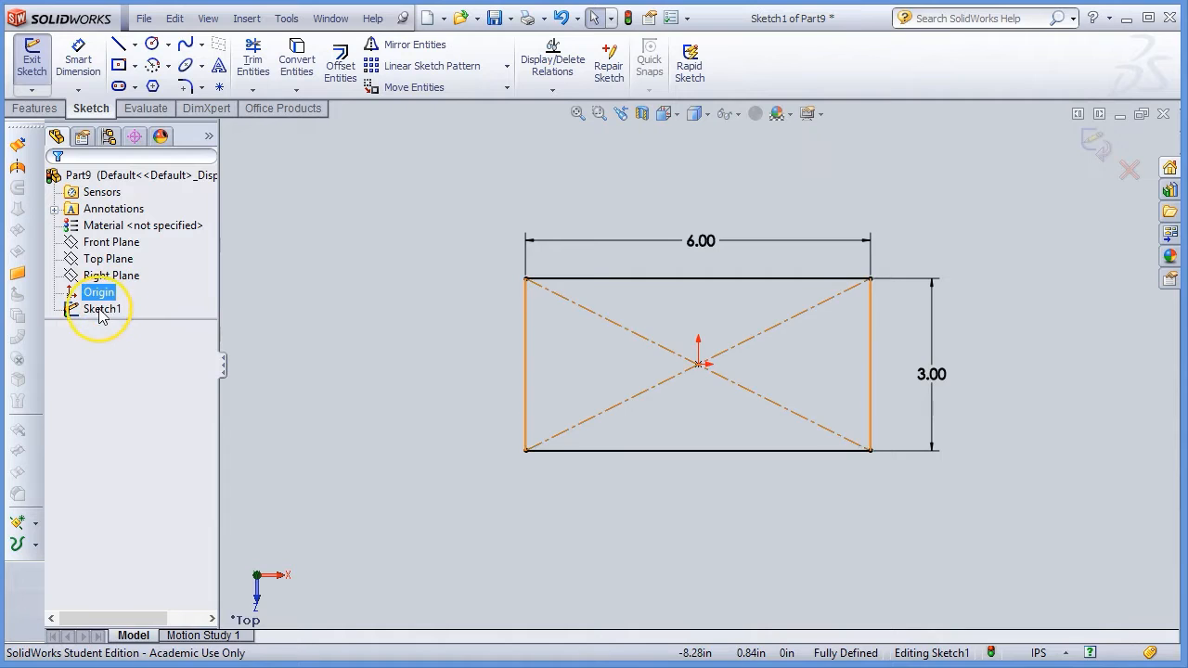
Extrude the rectangle sketch upward as a blind boss 1.50 in deep.
click(142, 325)
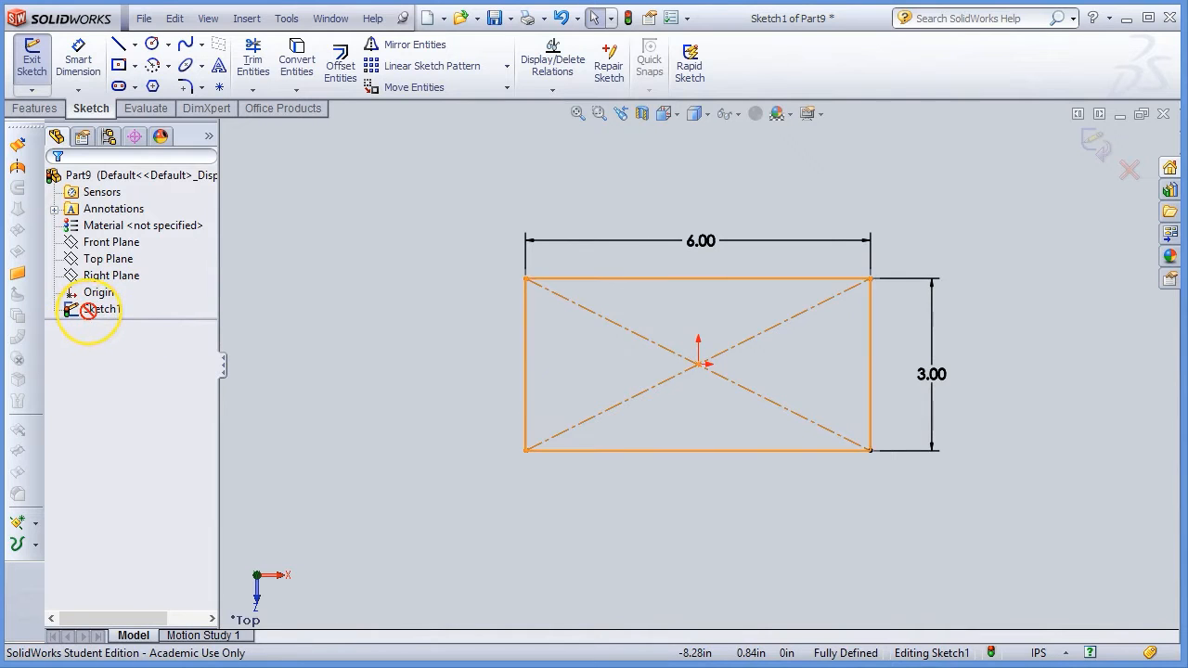
click(84, 310)
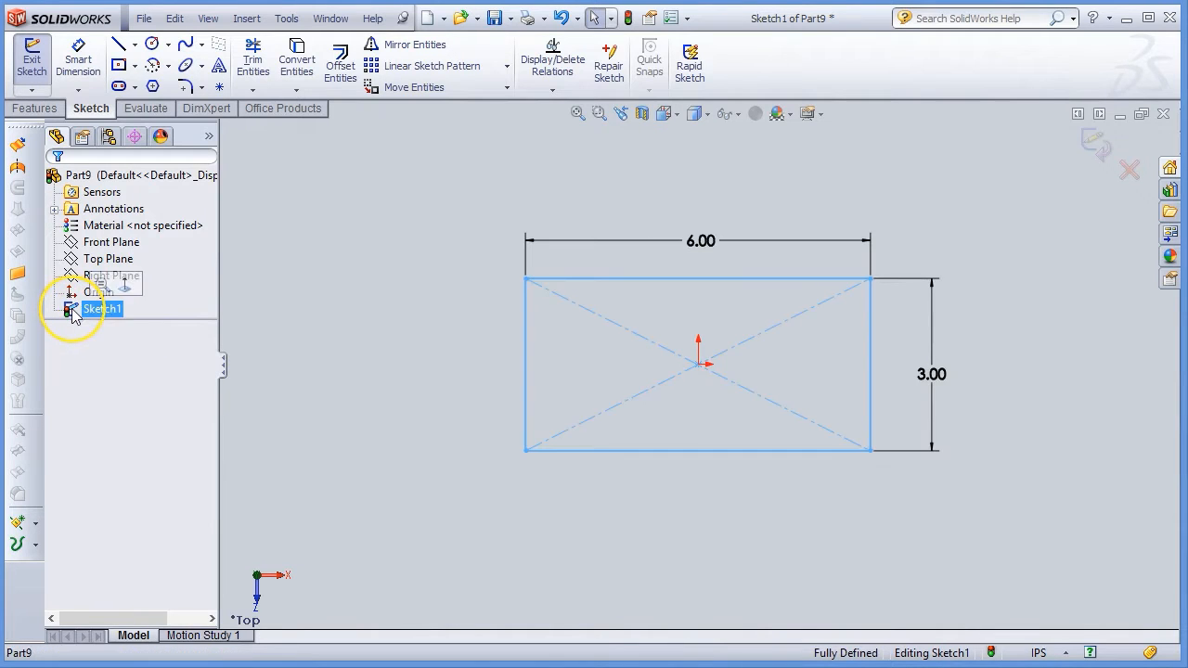
click(37, 107)
click(58, 81)
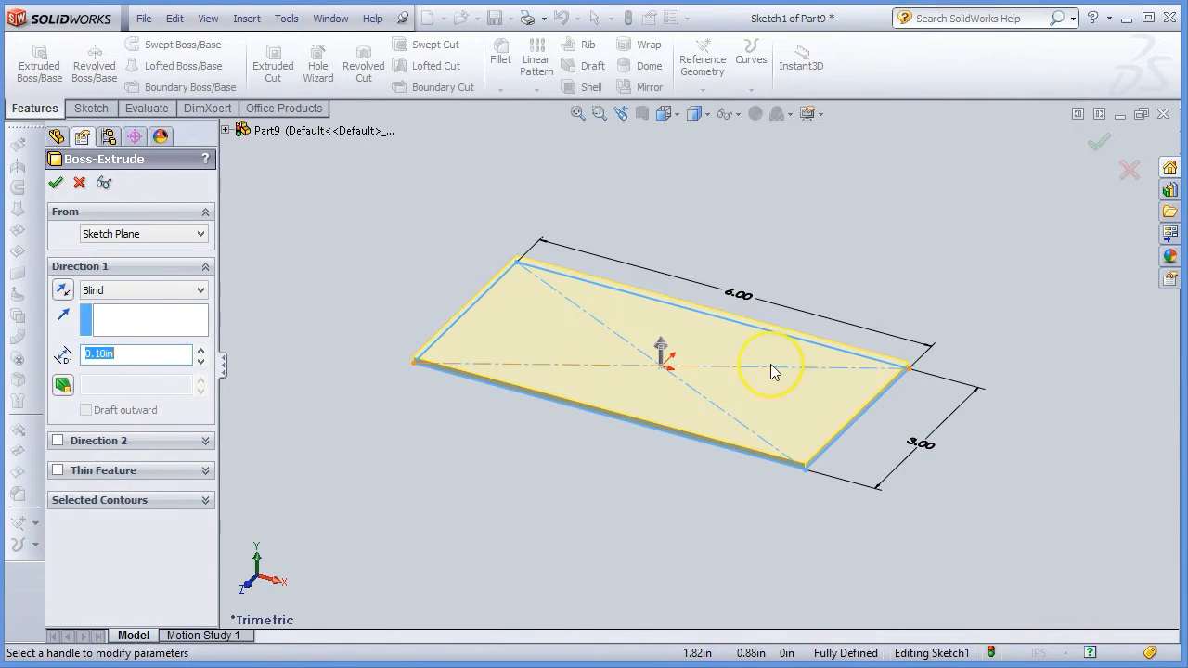
drag(666, 358, 657, 278)
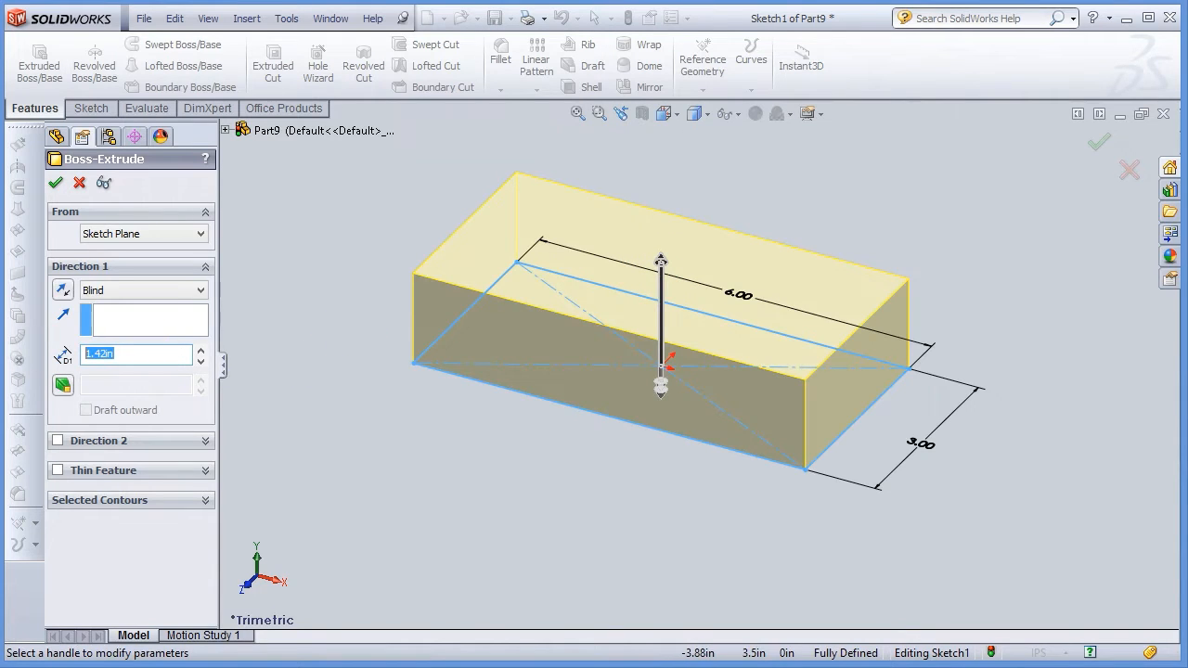
key(Return)
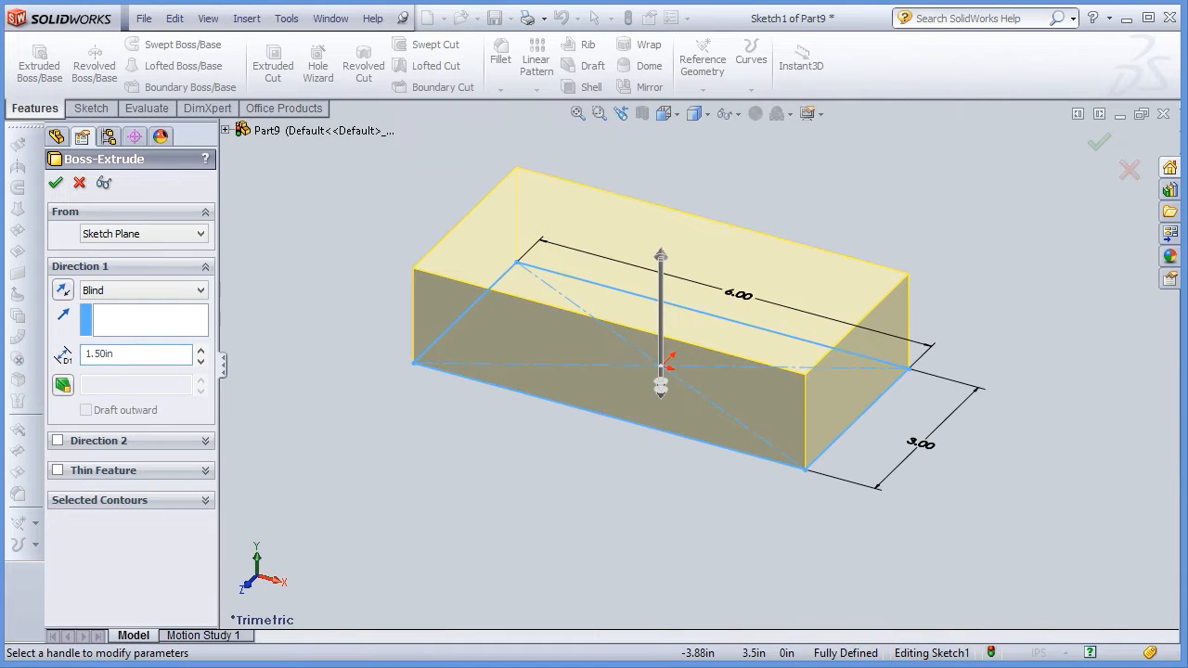
click(53, 185)
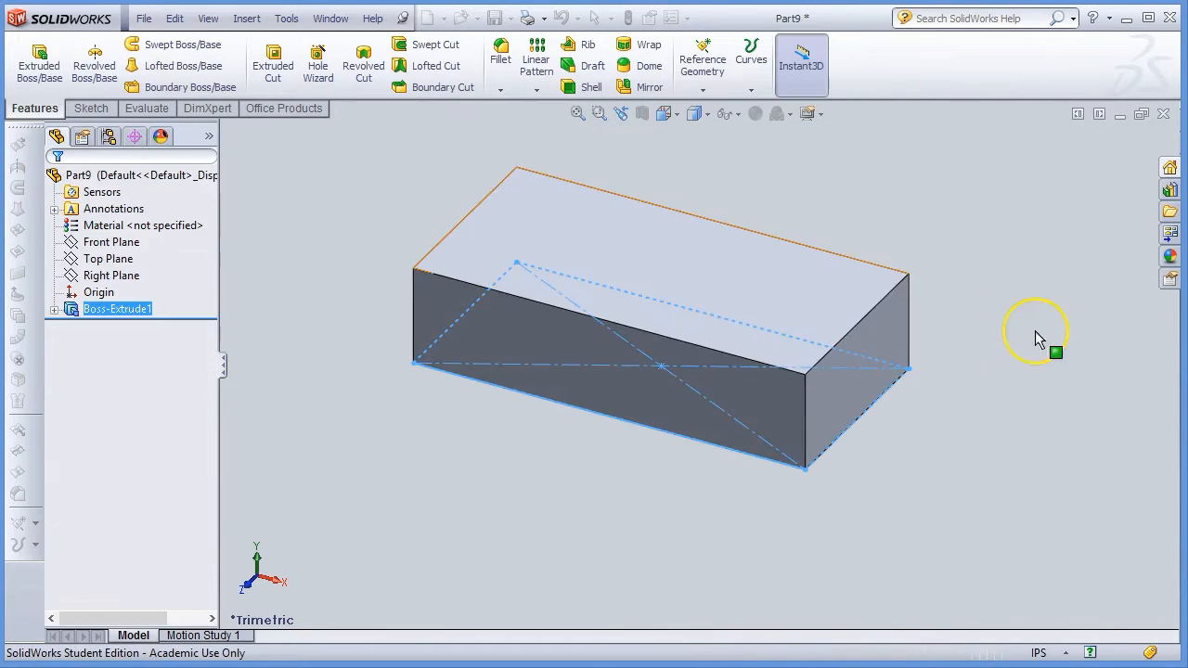
Start a new sketch on the block's top face, seen from the top, with the Centerline tool active.
click(671, 116)
click(710, 160)
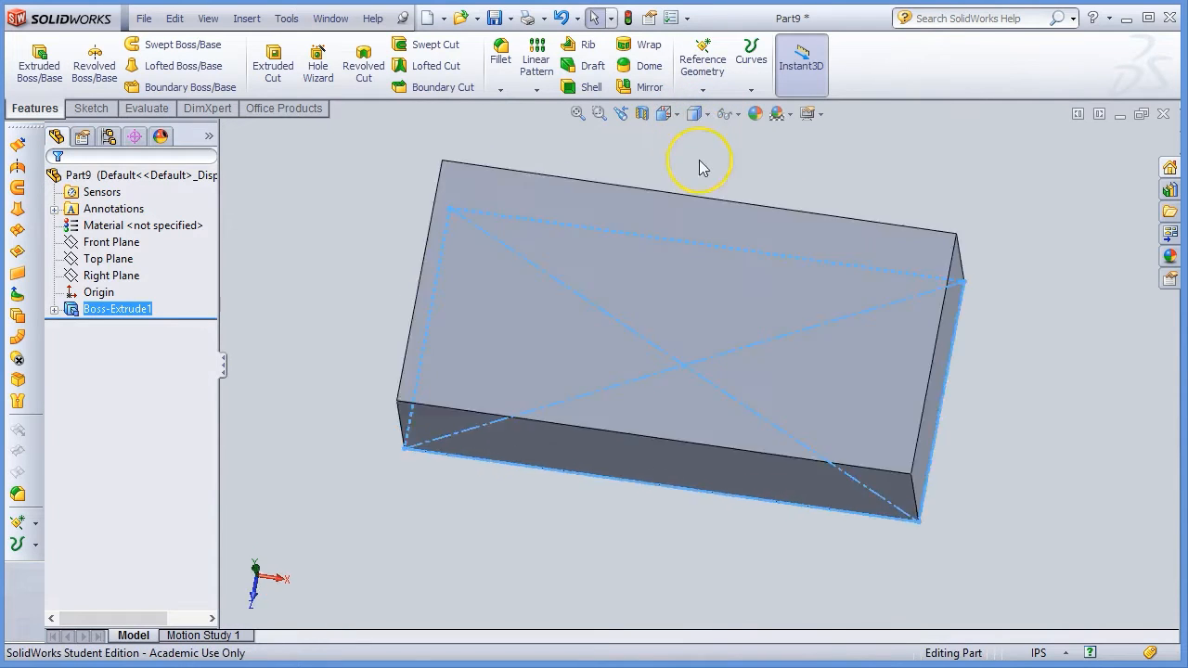
click(839, 394)
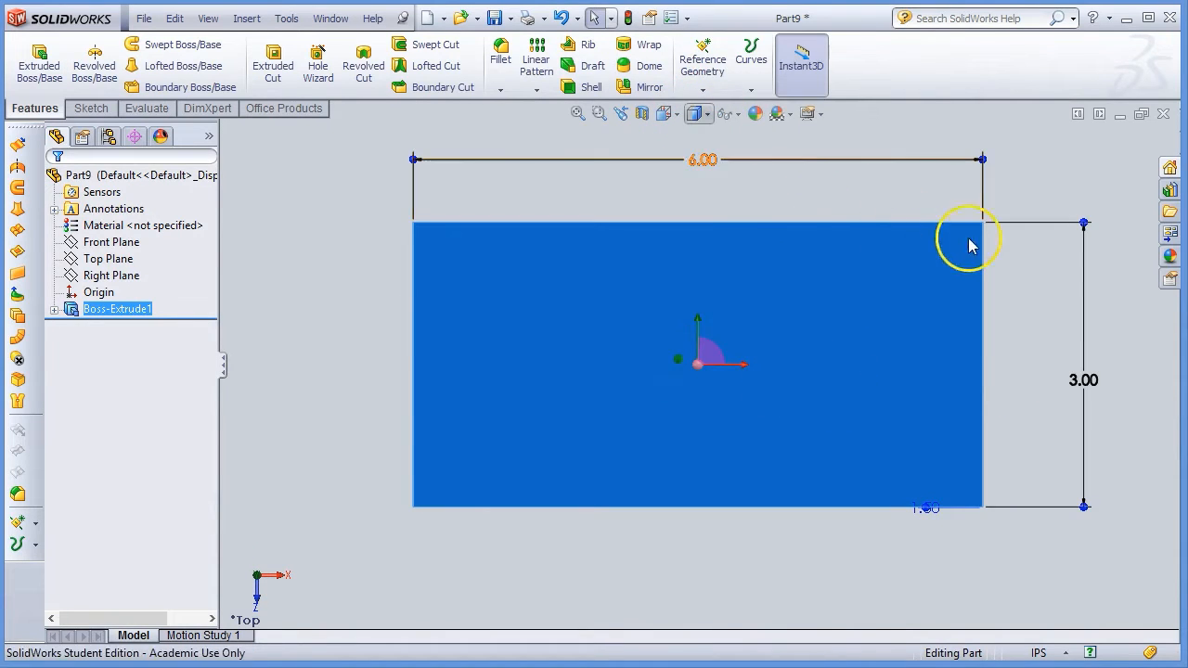
middle_drag(790, 238, 706, 176)
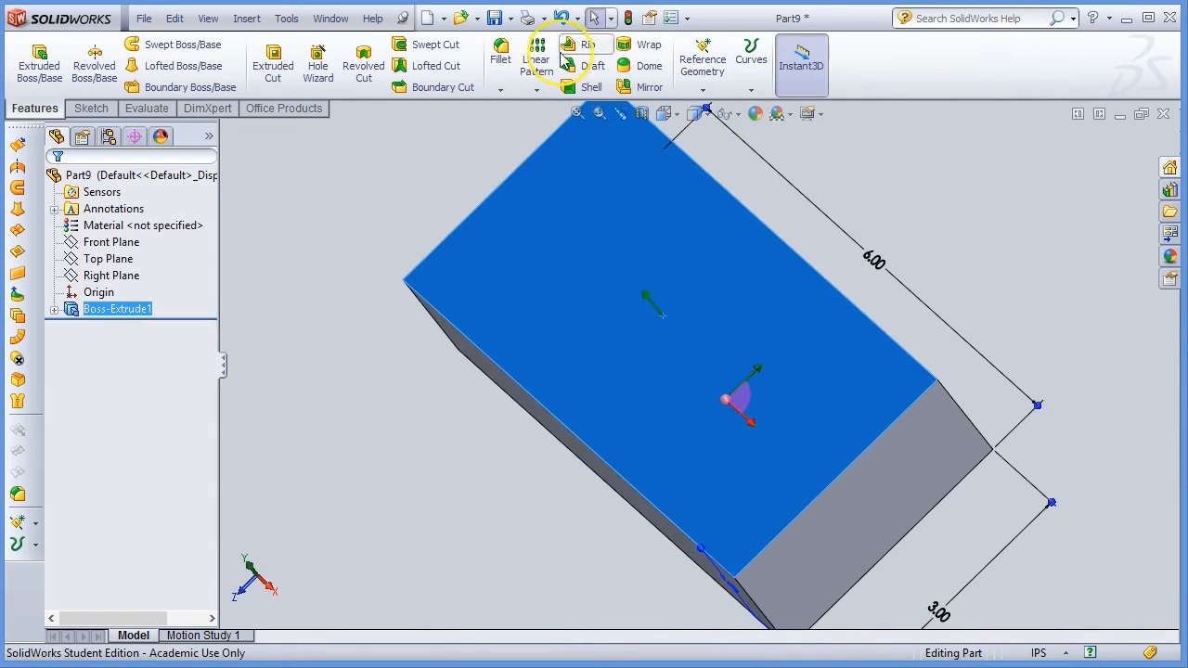
click(670, 114)
click(688, 137)
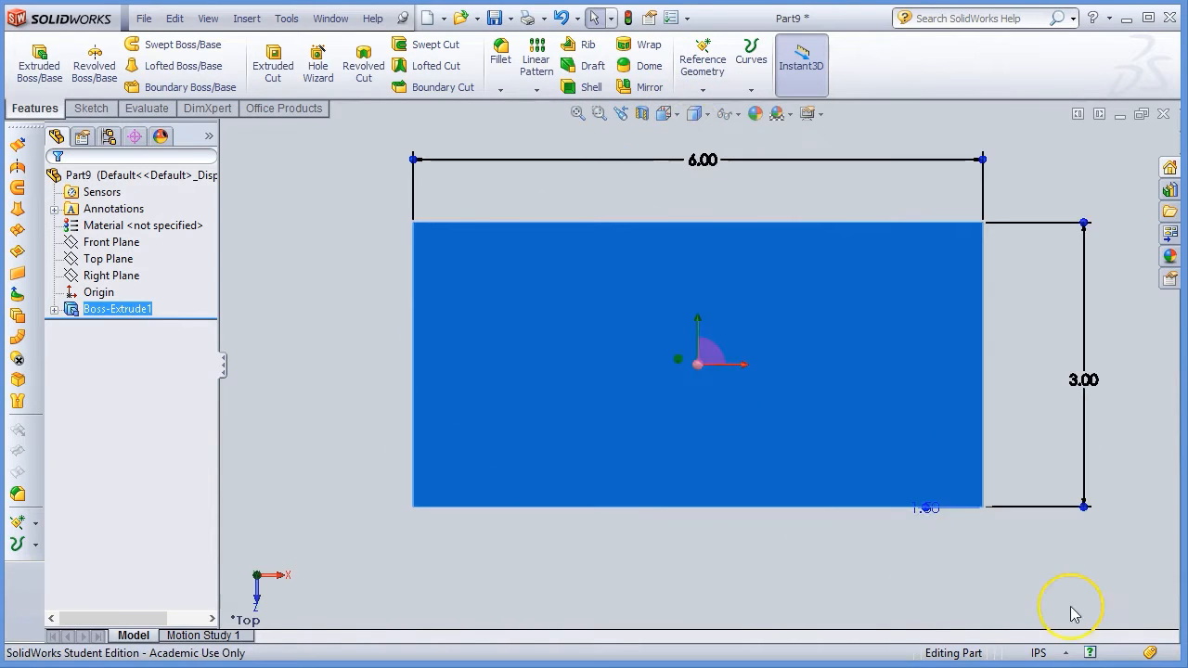
click(93, 112)
click(134, 44)
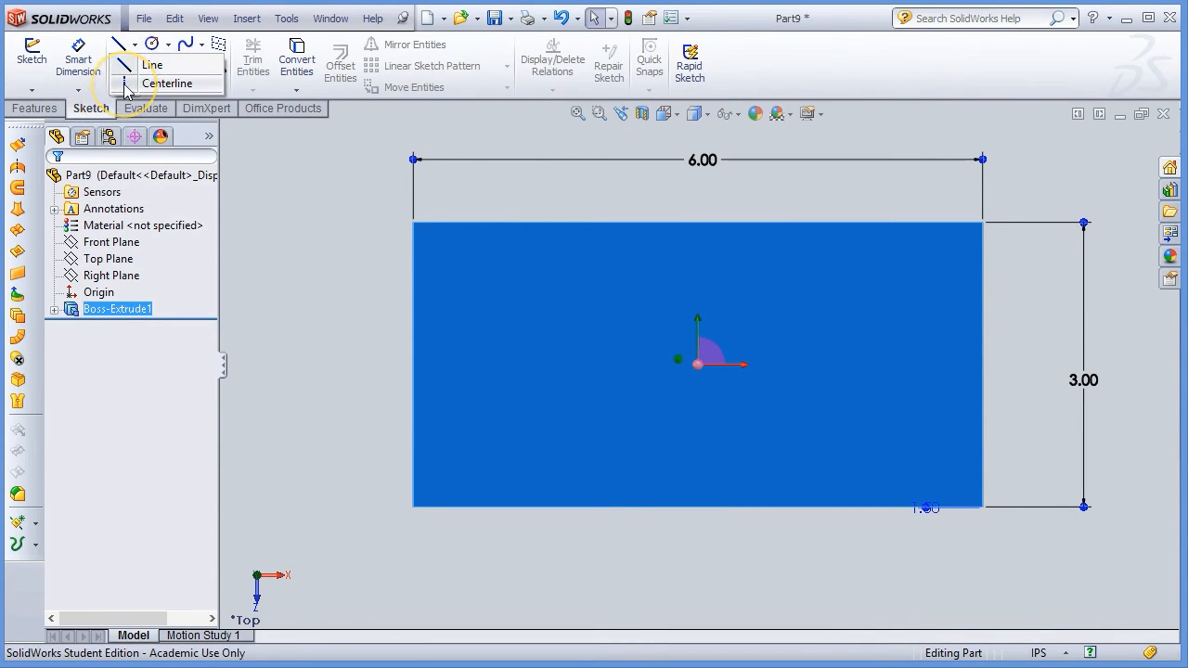
click(127, 84)
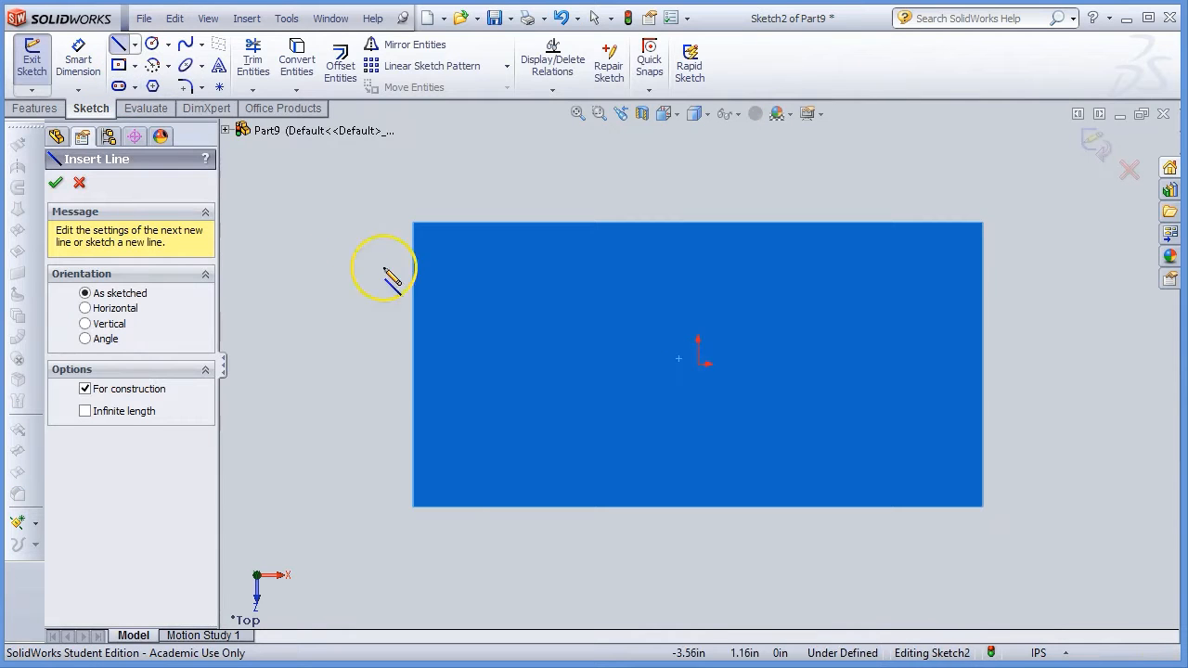
Draw a horizontal centerline about 7.12 in long through the origin, extending past both short edges of the block, and end the tool.
click(698, 364)
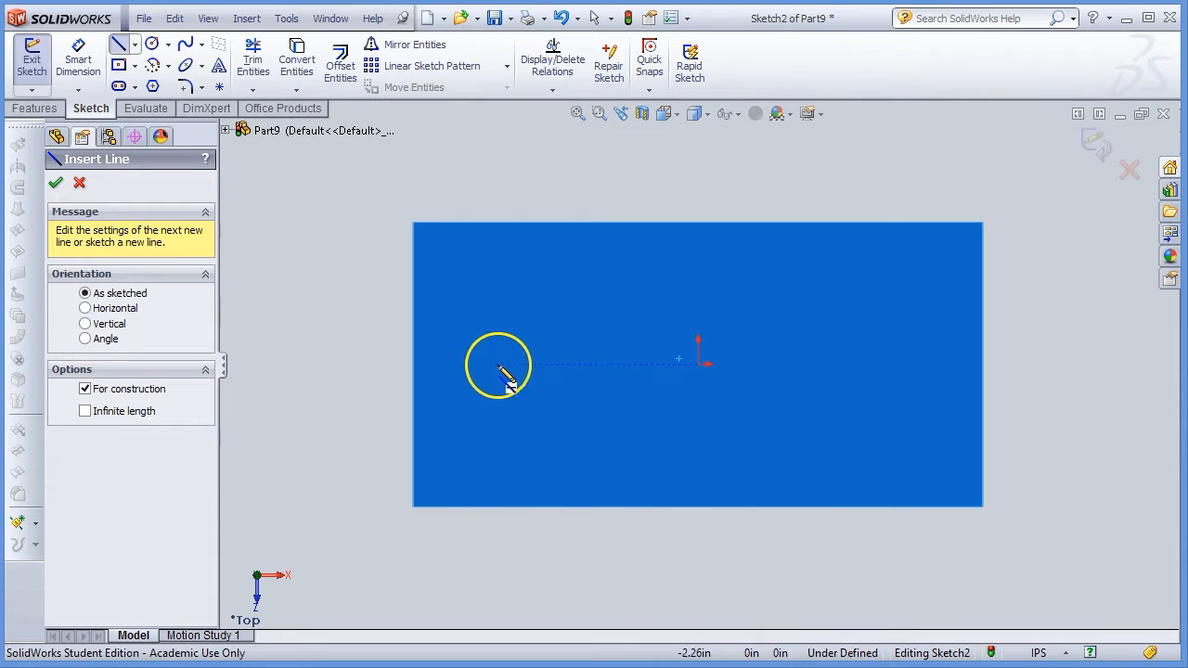
click(388, 365)
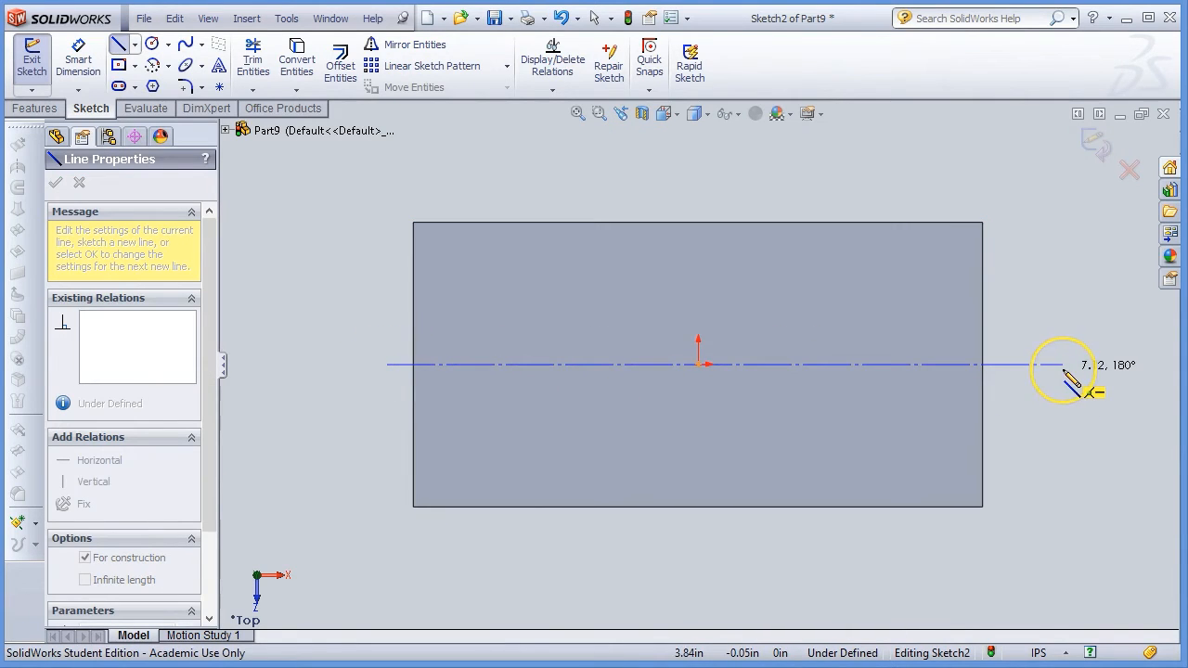
double_click(1064, 367)
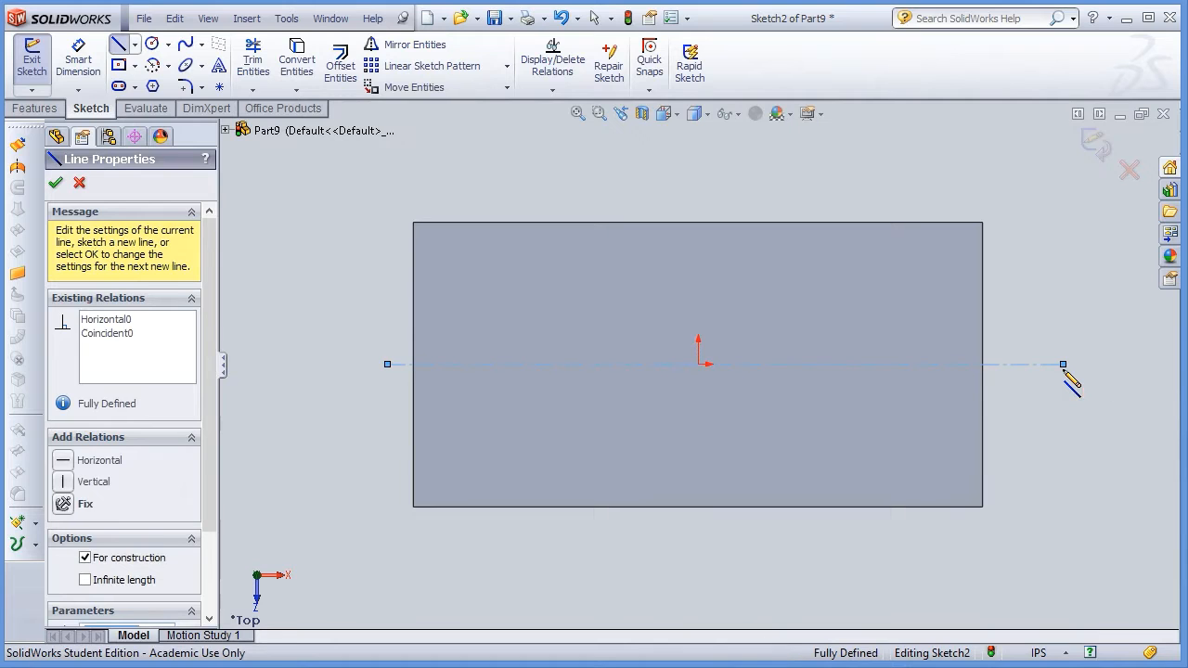
drag(1063, 365, 1131, 328)
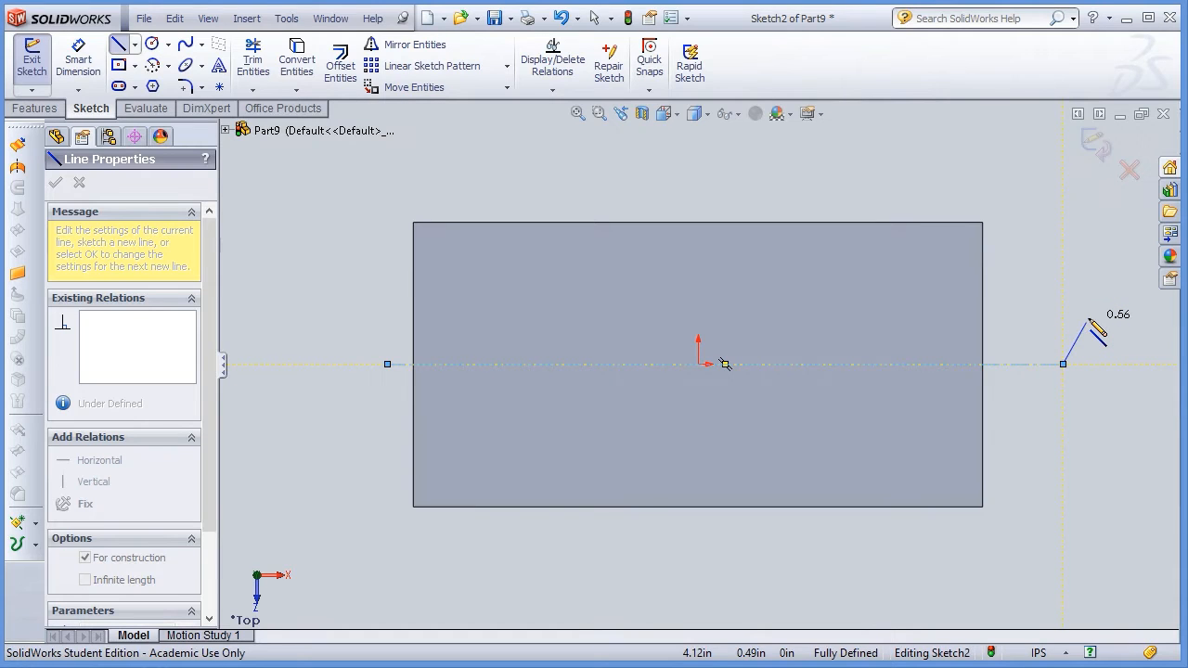
key(Escape)
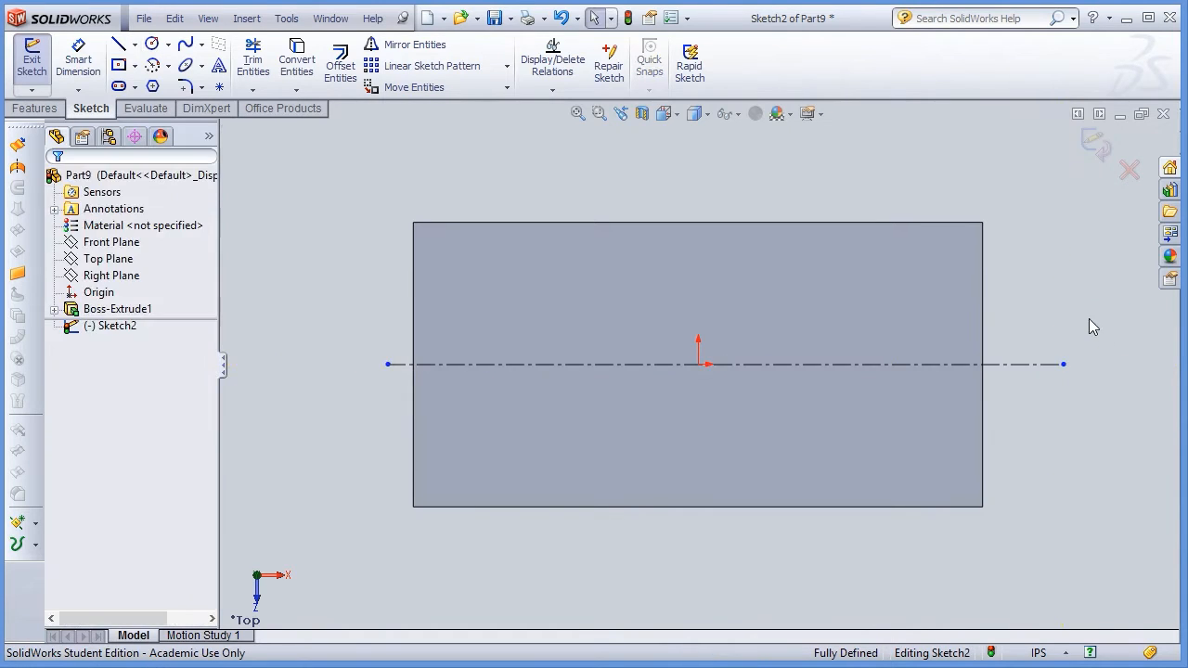
Add a Symmetric relation making the block's two long edges symmetric about the horizontal centerline, and accept it.
click(1064, 289)
click(35, 109)
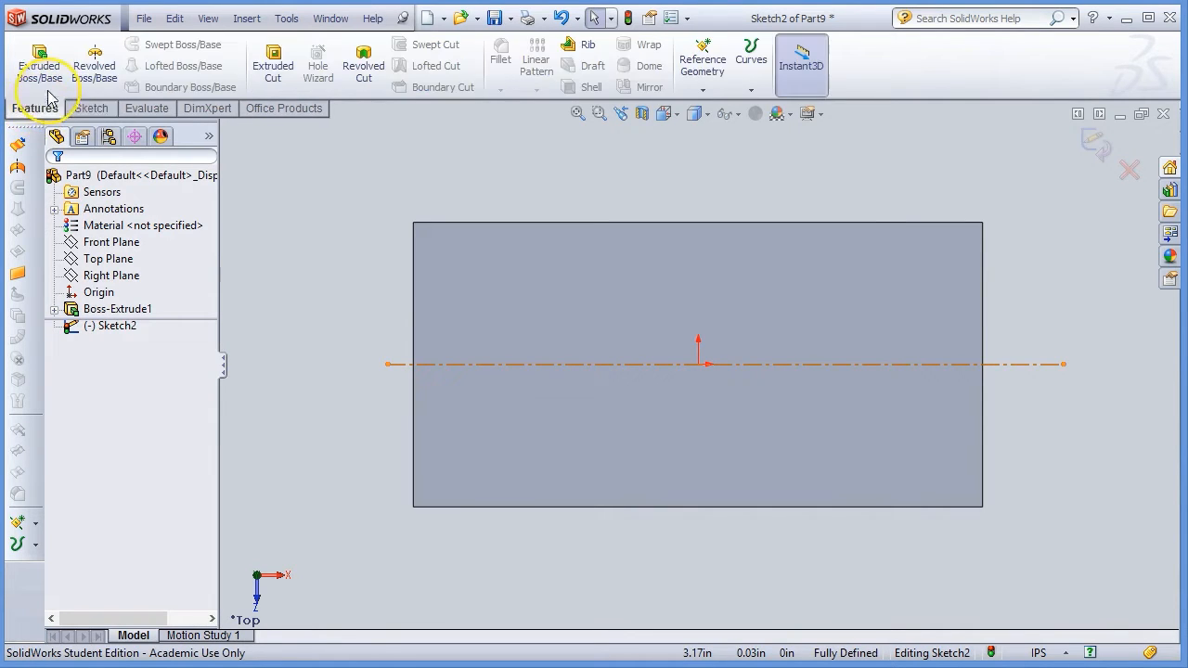
click(762, 224)
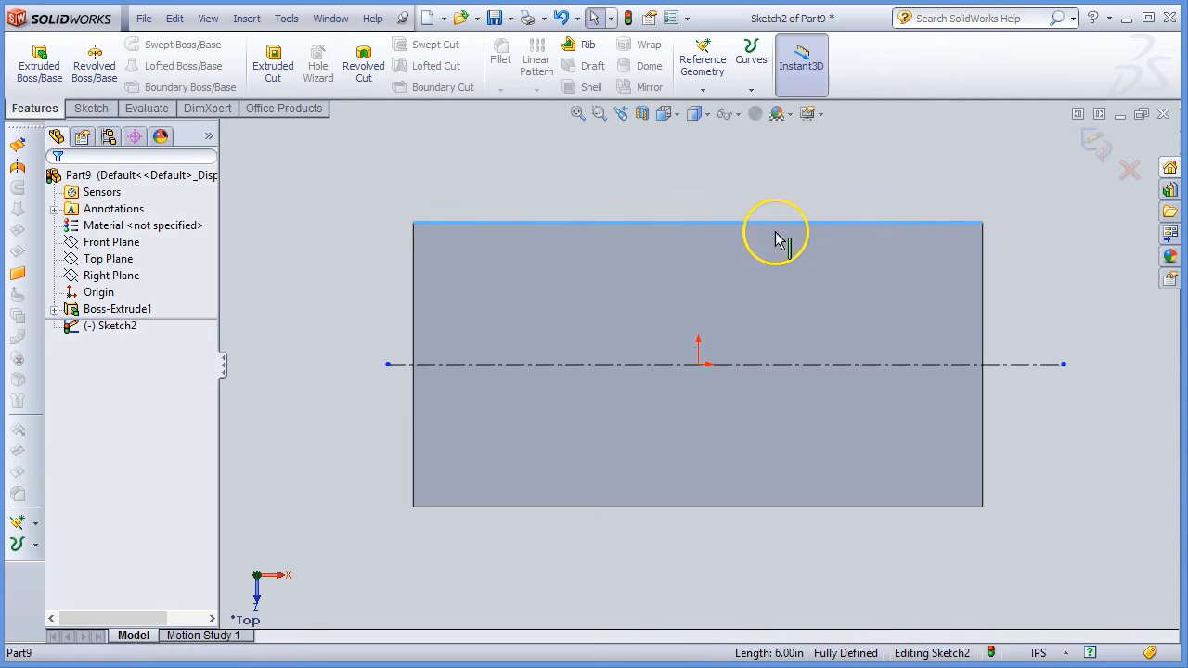
ctrl+click(846, 366)
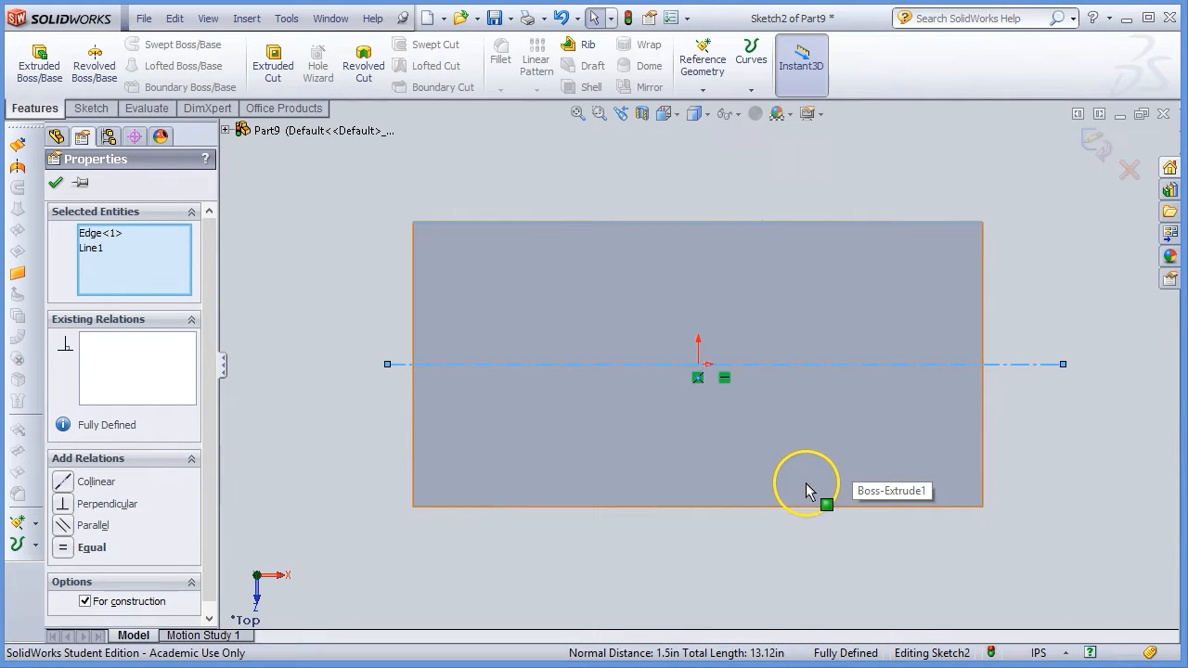
ctrl+click(814, 505)
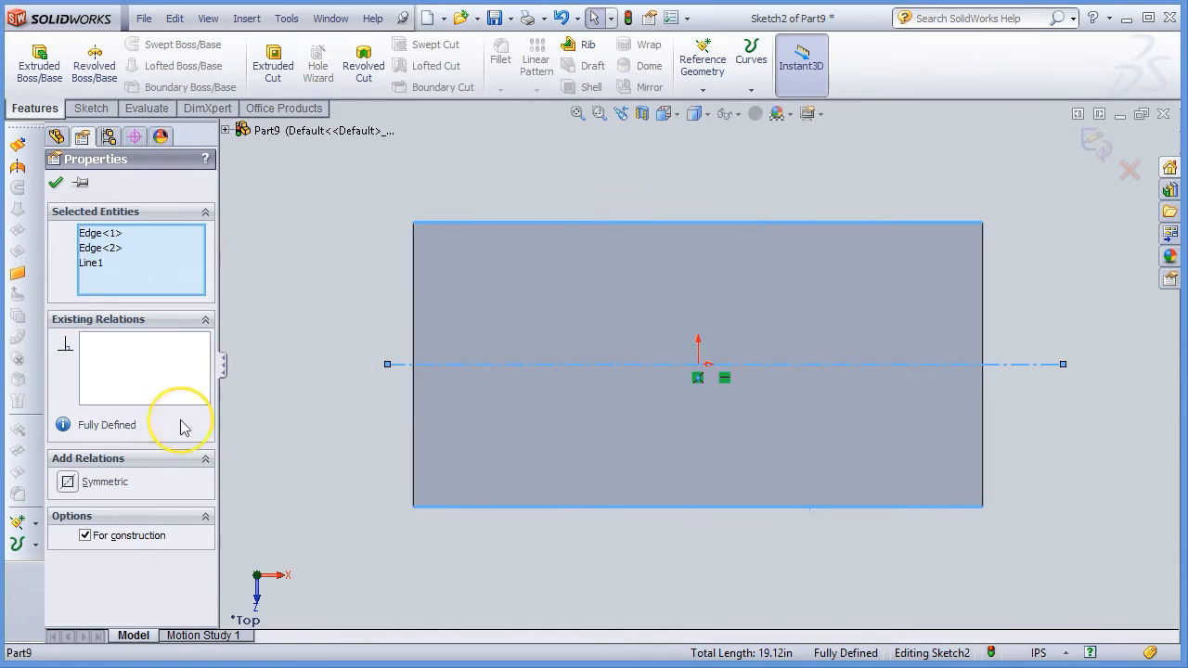
click(67, 482)
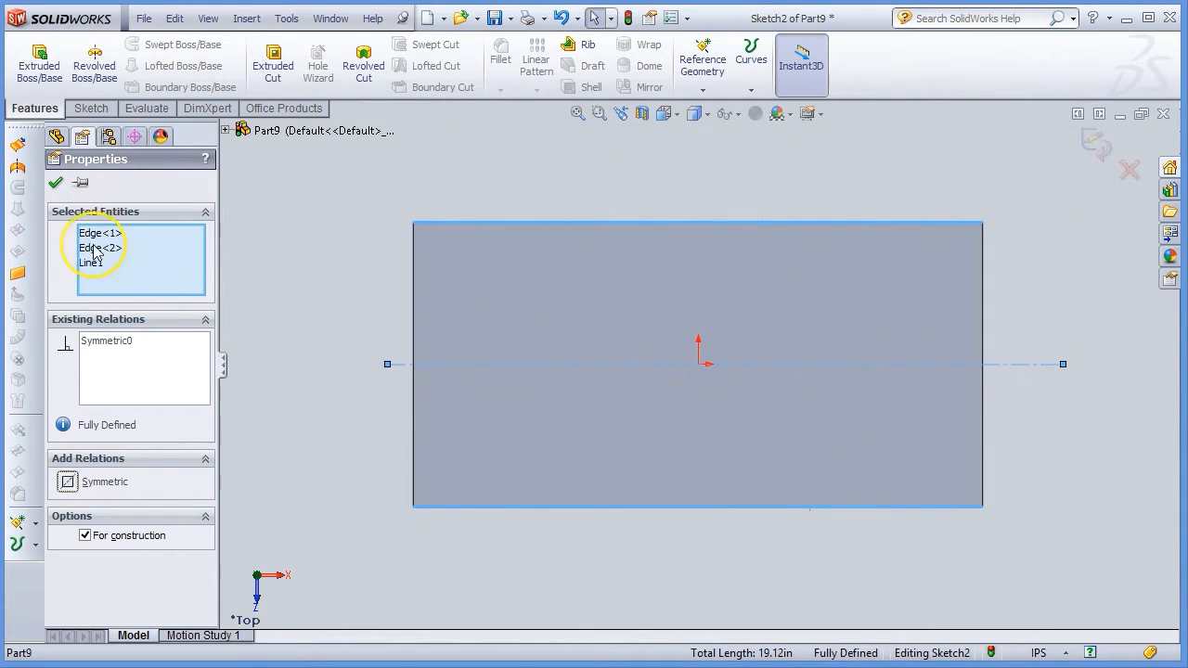
click(55, 183)
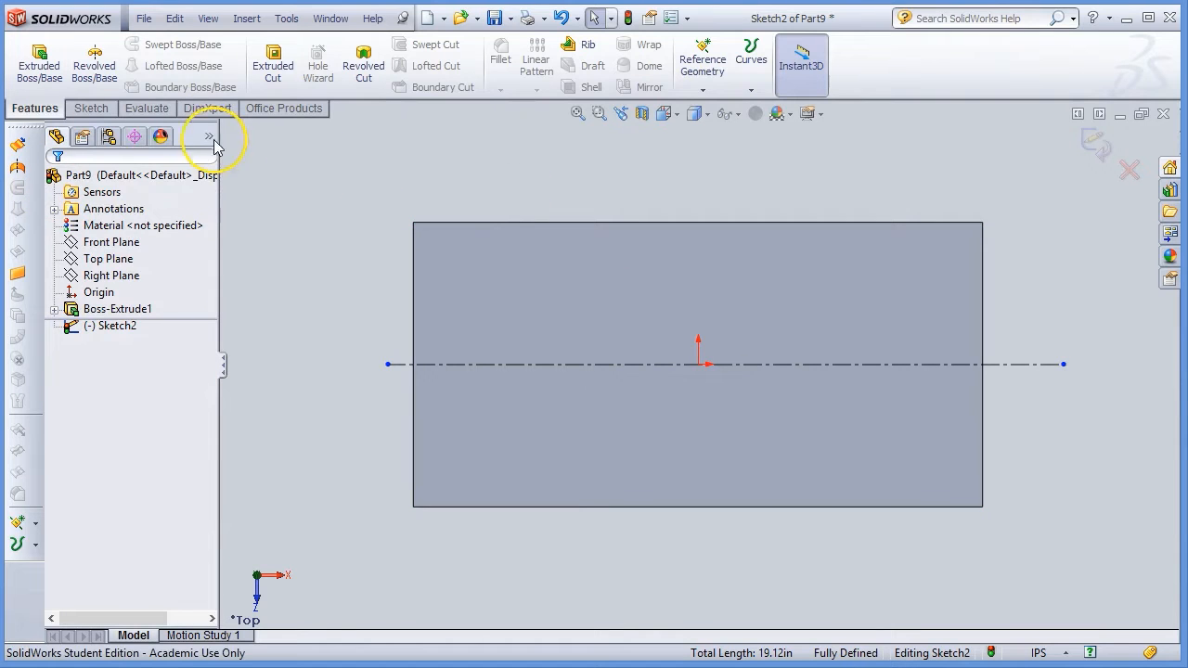
Sketch a circle with a radius of about 1.27 in, centered on the centerline about 1.10 in left of the origin.
click(91, 108)
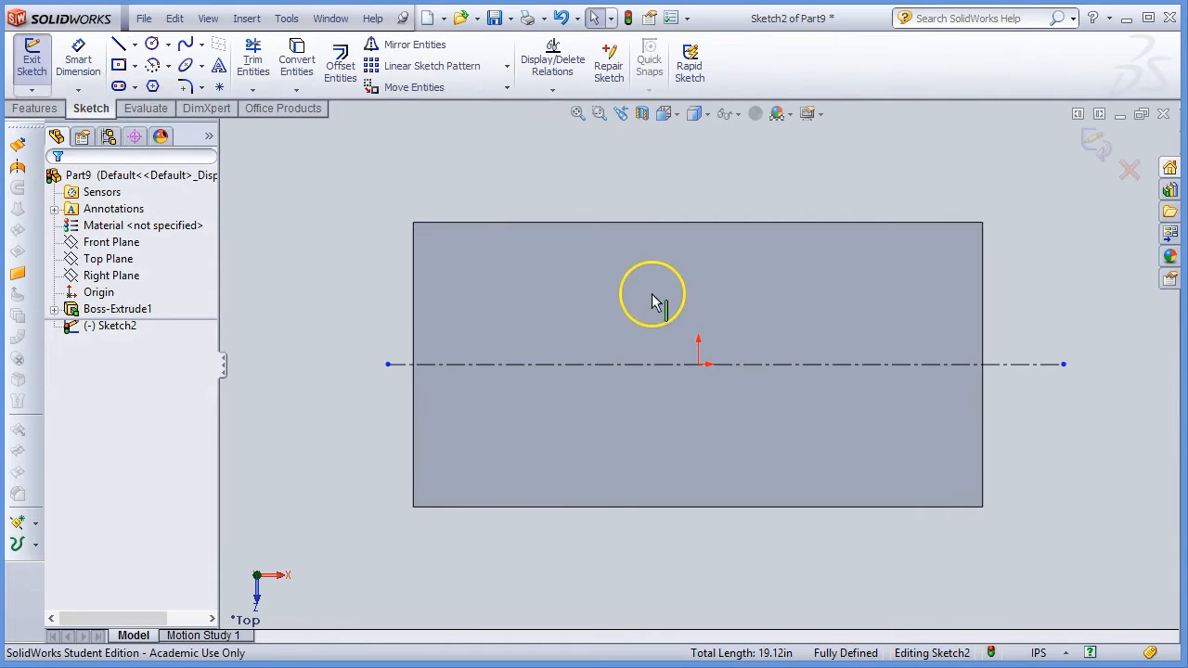
click(645, 297)
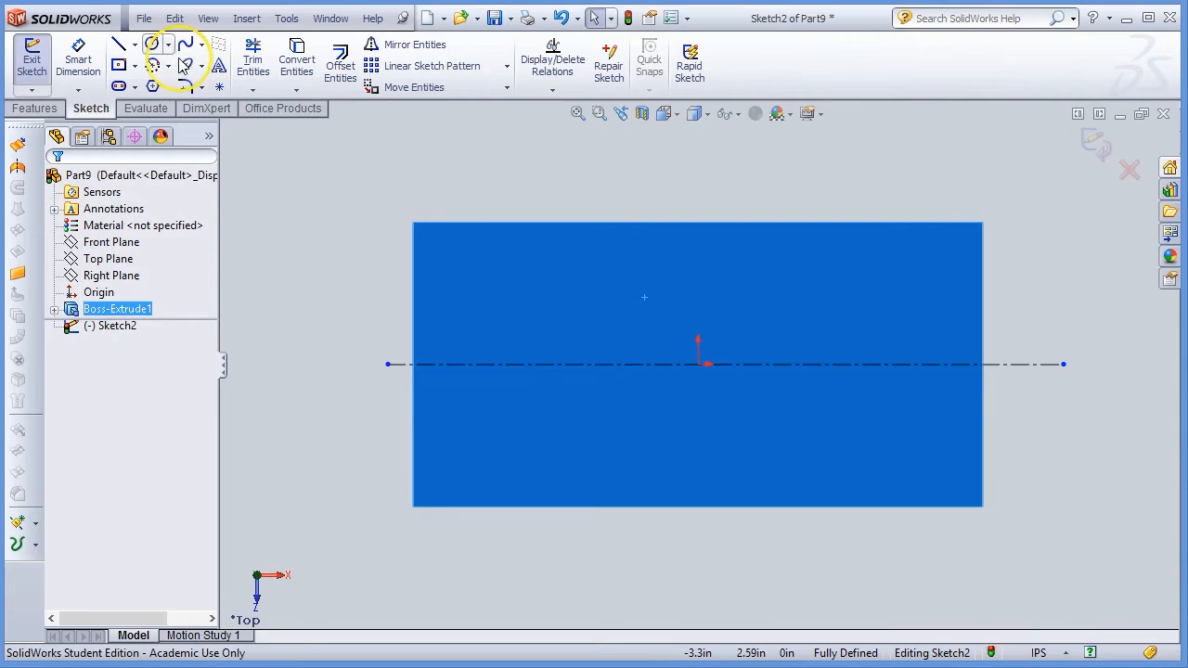
click(152, 44)
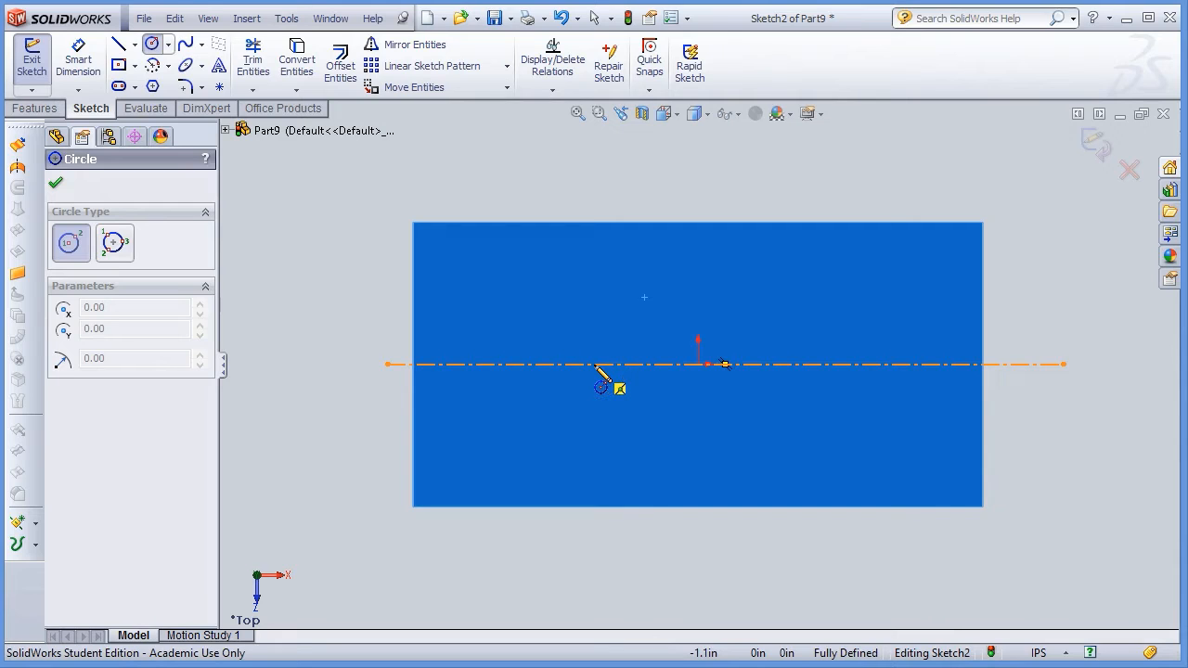
drag(594, 363, 679, 453)
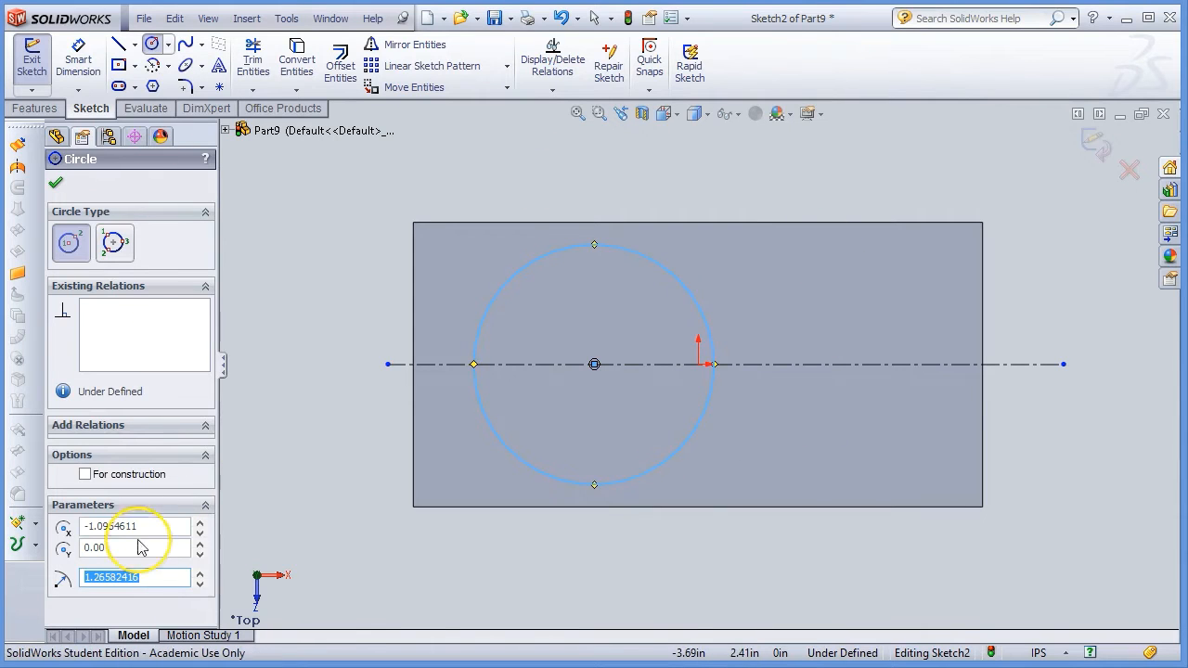
Dimension the circle's diameter and set it to 2.5 in.
click(78, 59)
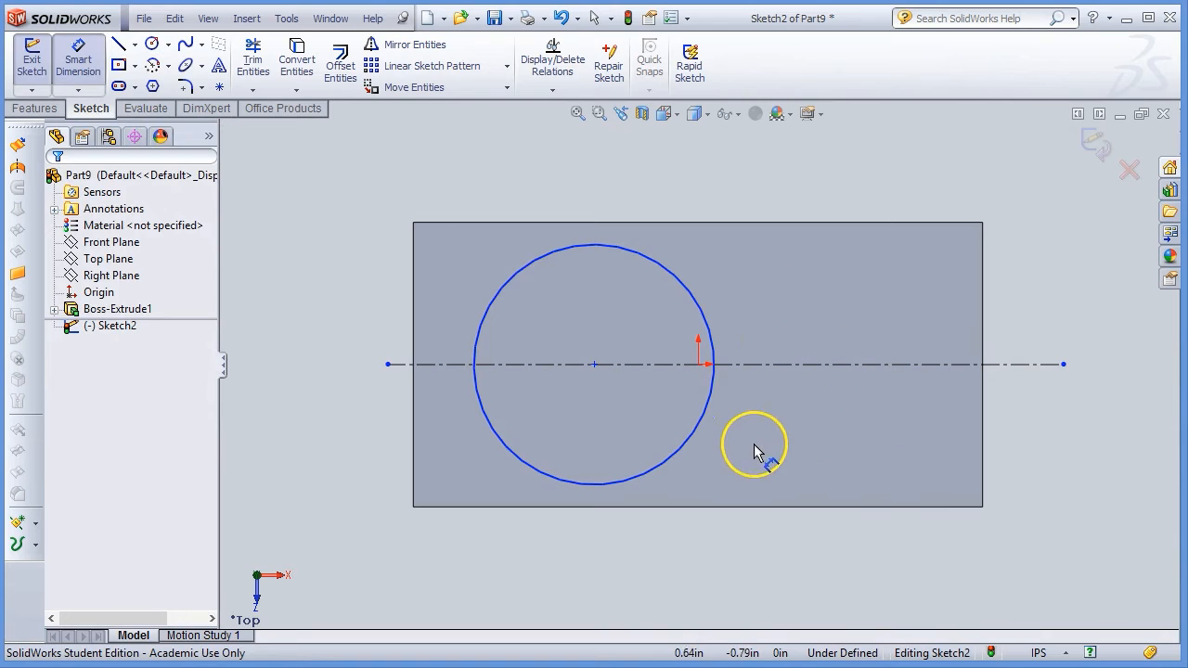
click(700, 444)
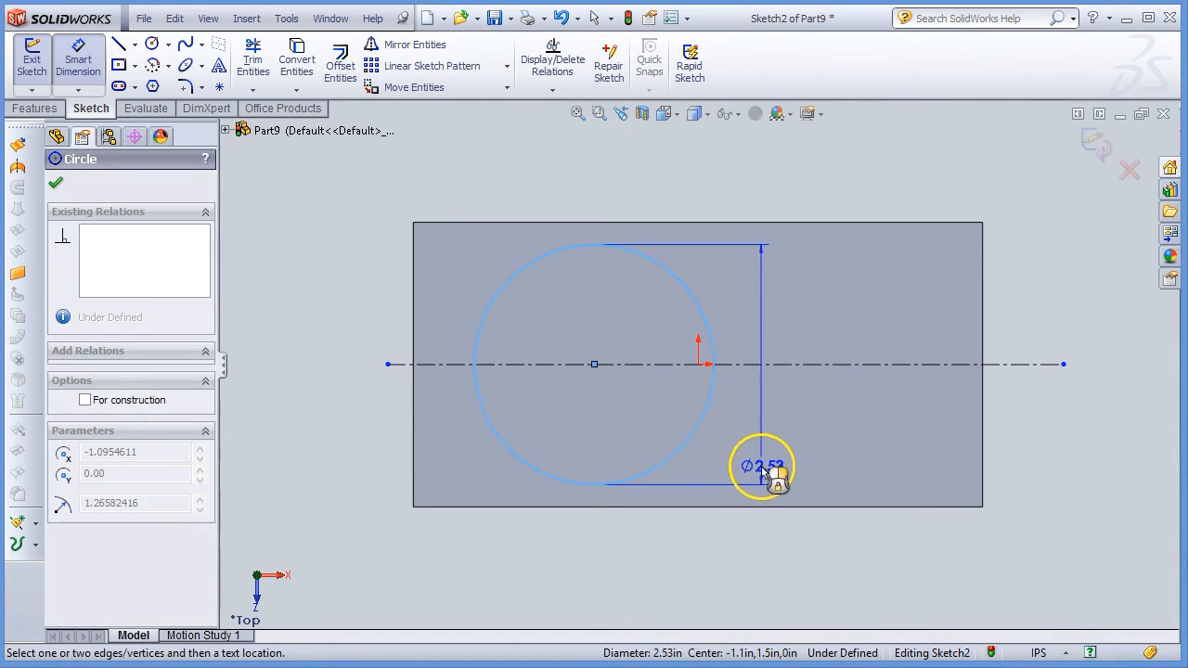
click(785, 310)
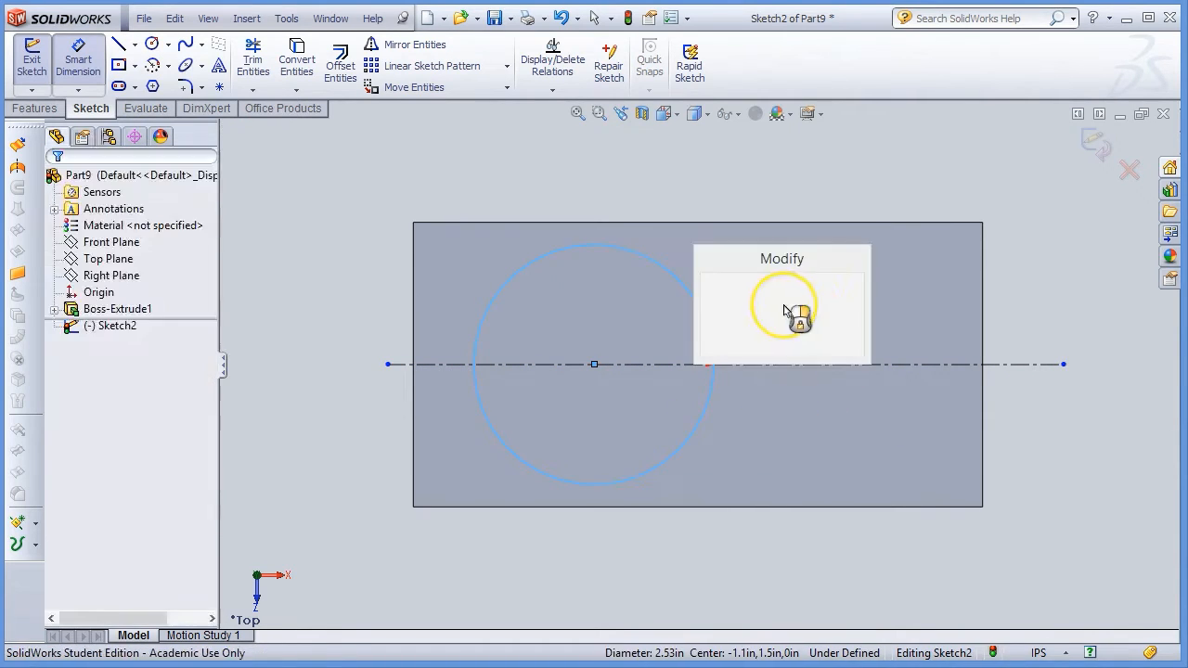
text(2.5)
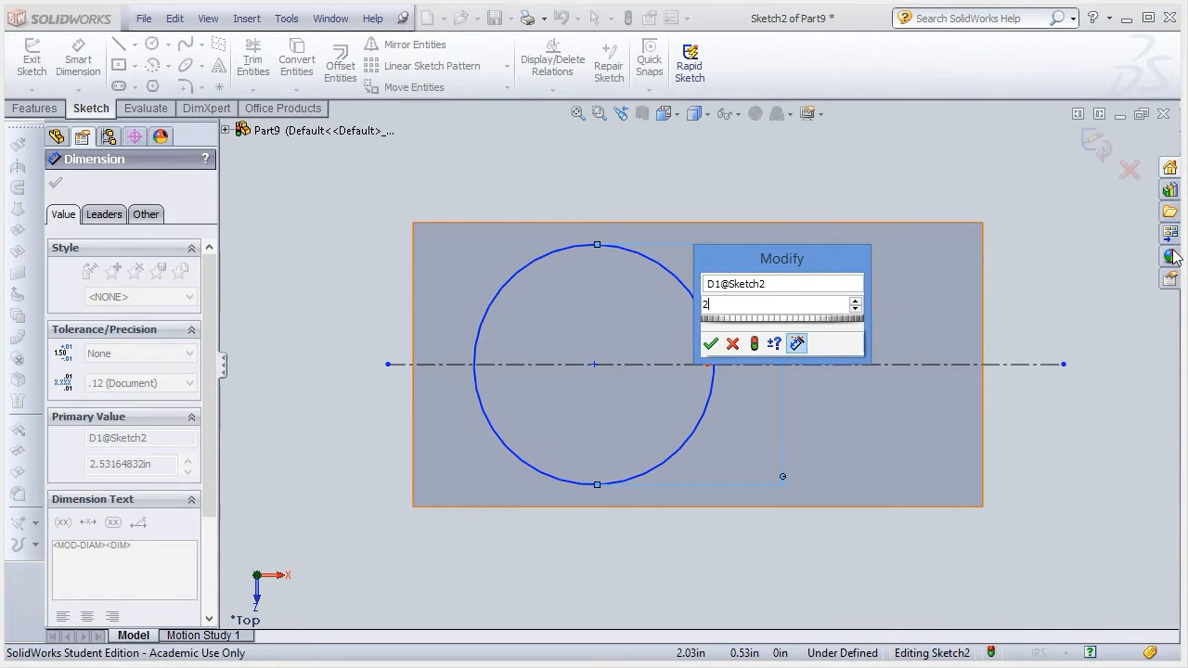
key(Return)
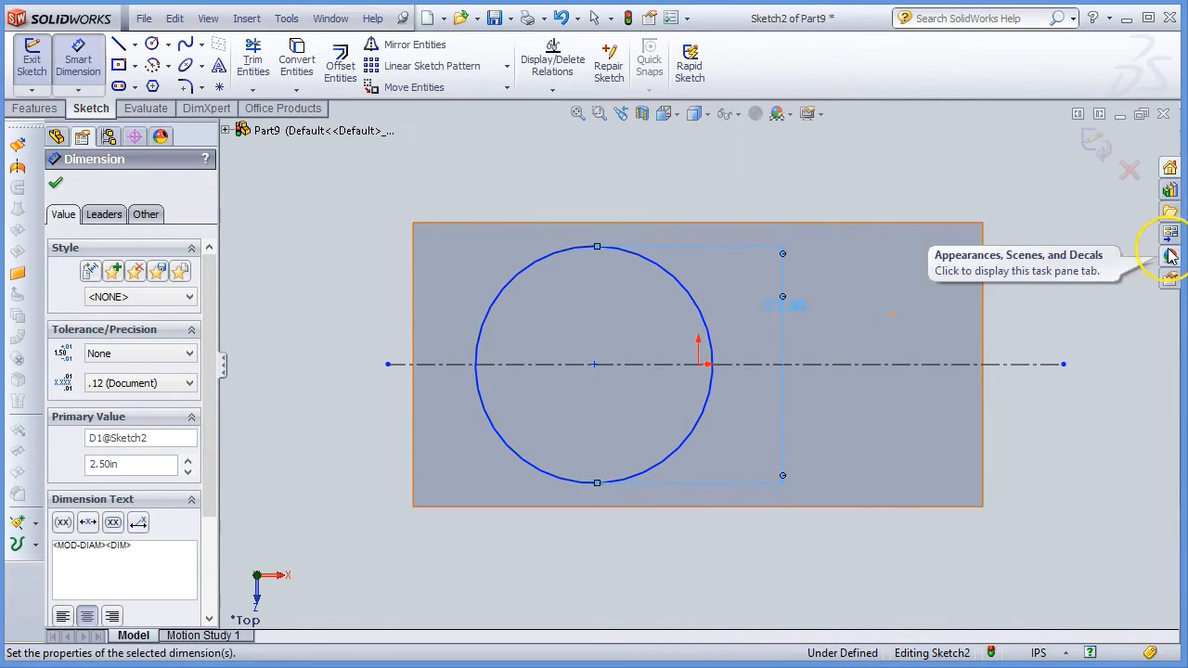
Dimension the distance from the circle's center to the block's left short edge, set it to 2 in and finish dimensioning.
click(594, 365)
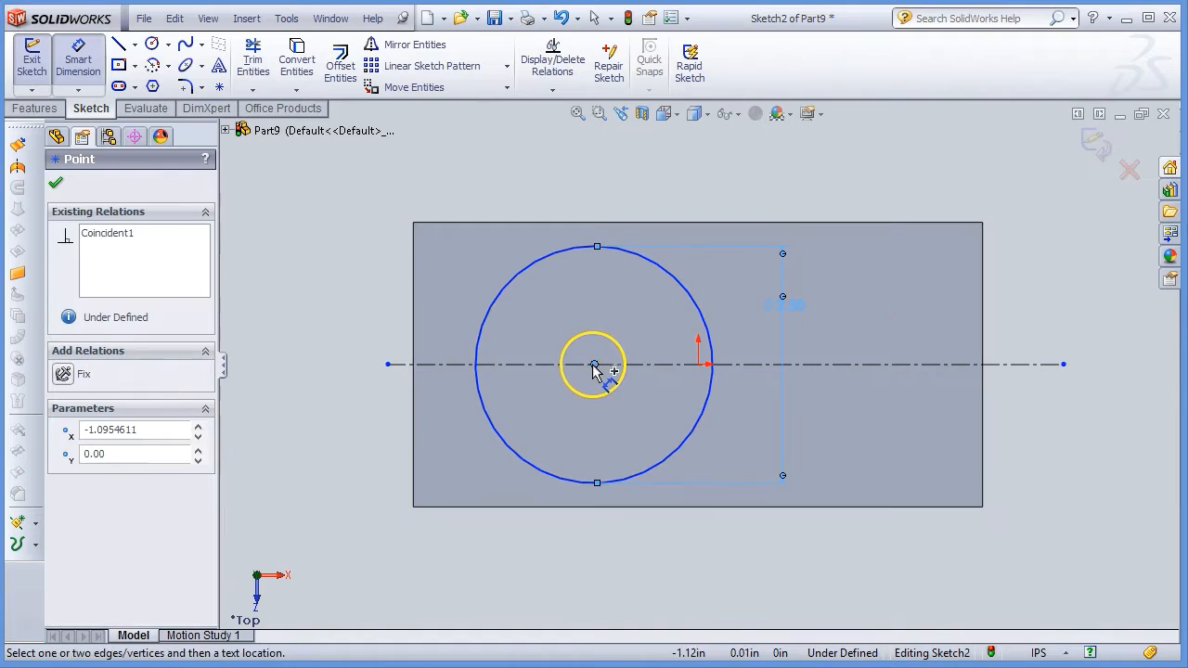
click(412, 347)
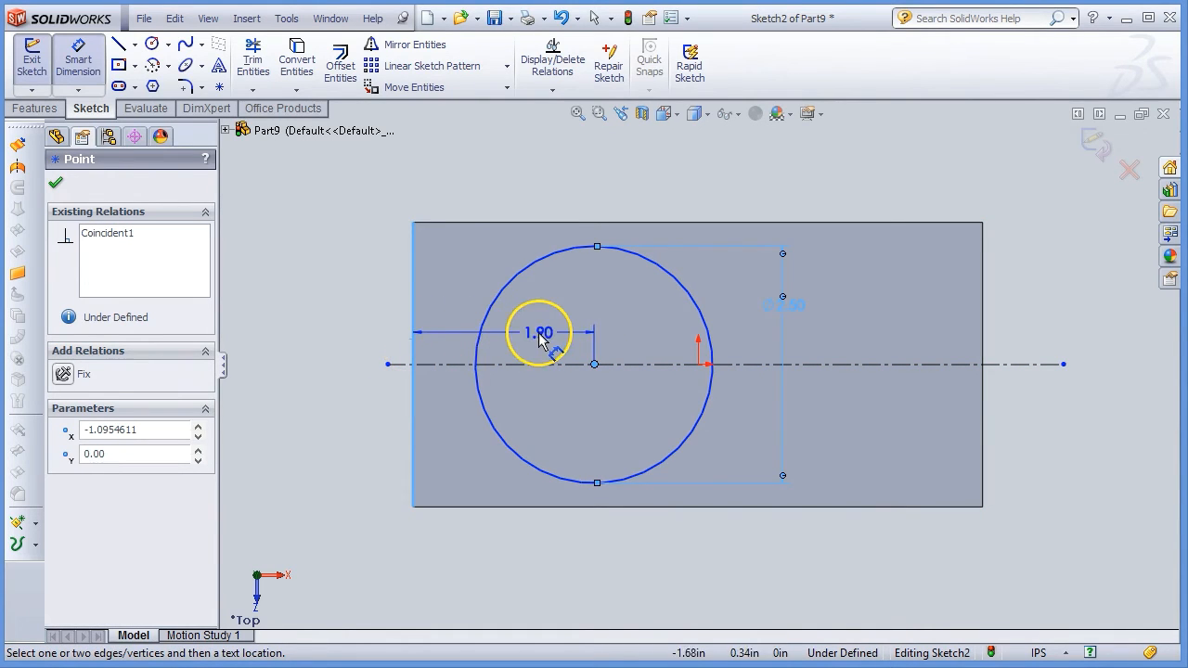
click(522, 338)
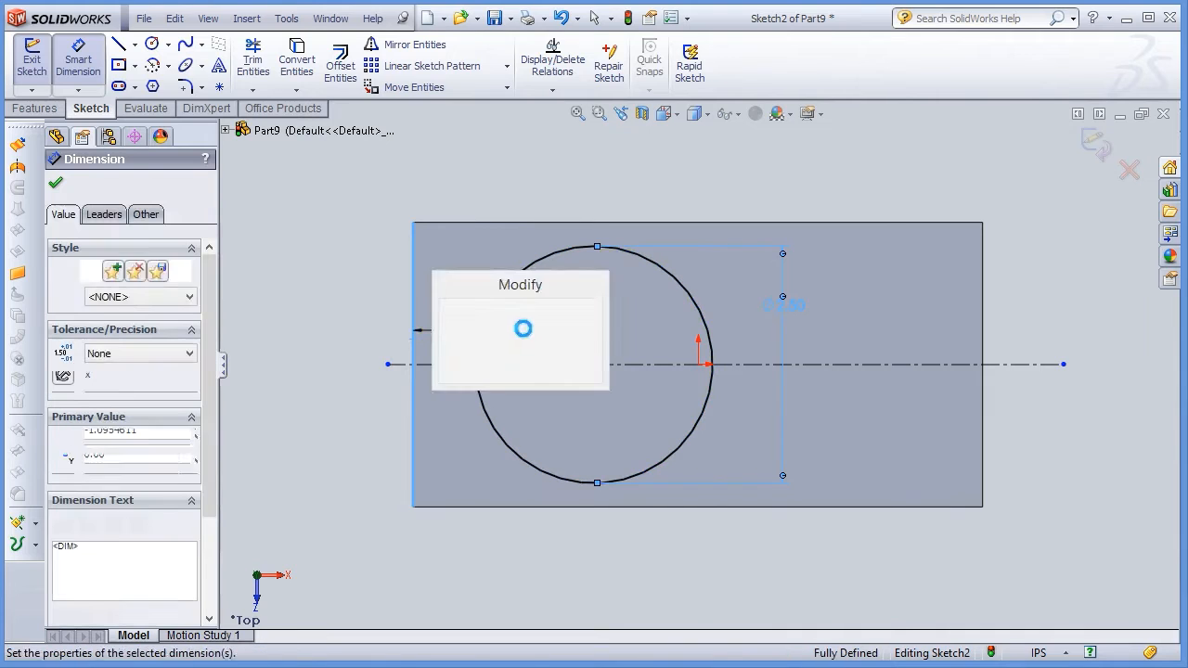
text(2)
key(Return)
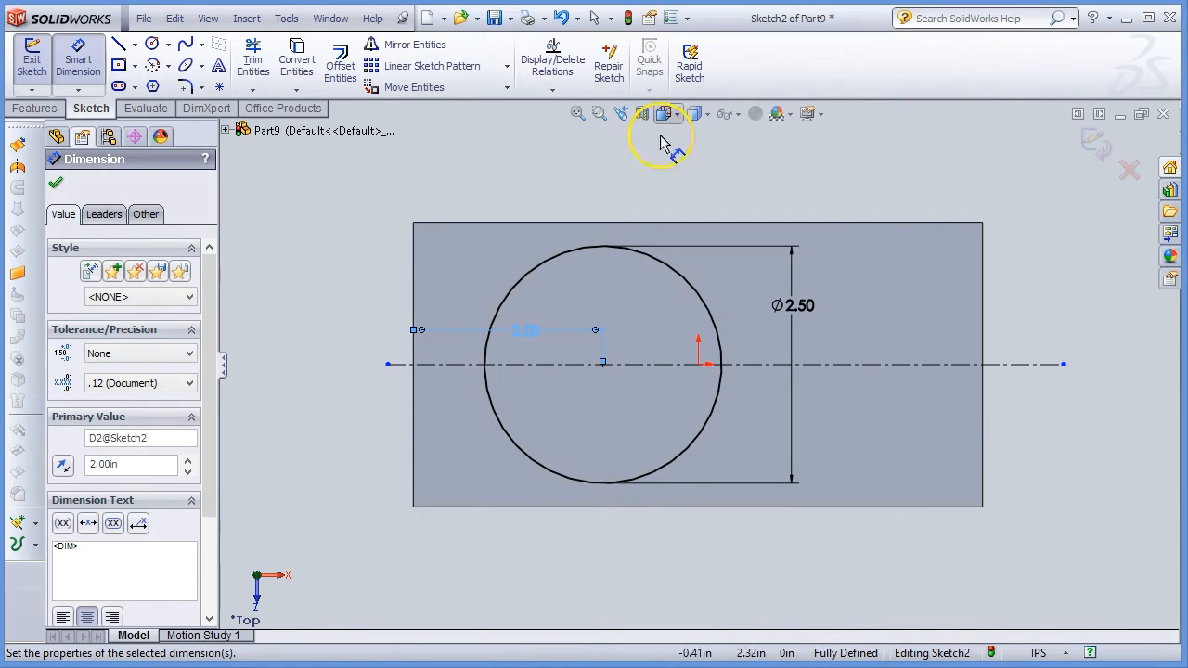
click(58, 184)
Extrude the 2.50 in circle upward from the block's top face as a blind boss 1.25 in deep.
middle_drag(862, 491, 739, 220)
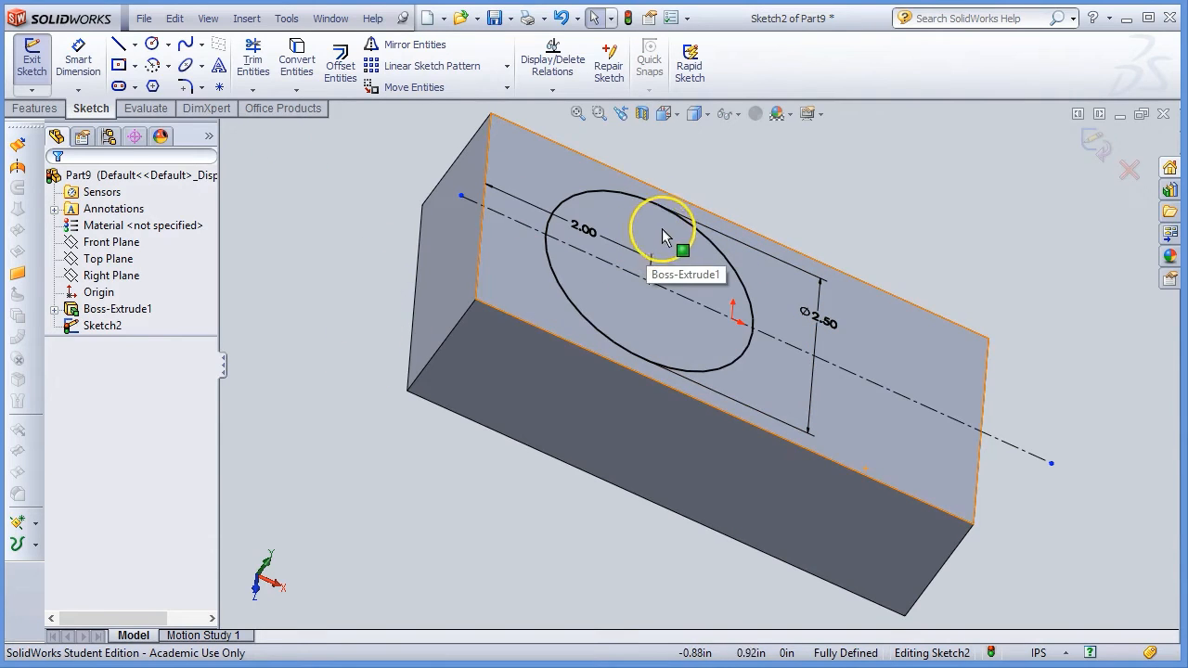
click(724, 256)
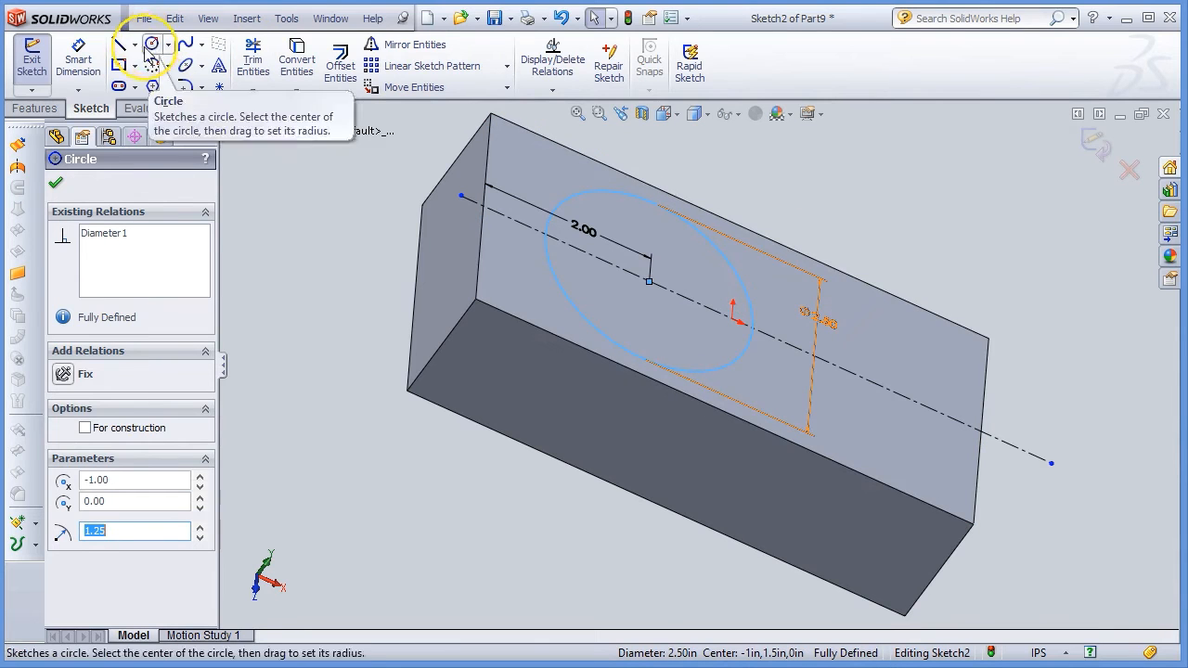
click(33, 108)
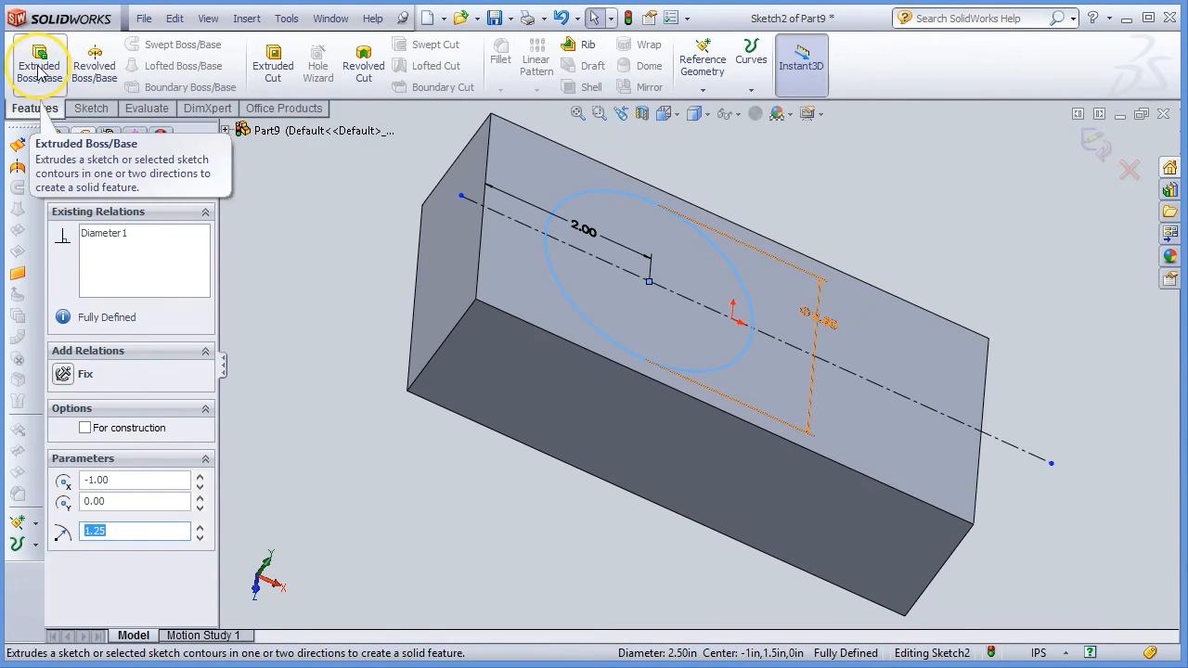
click(39, 62)
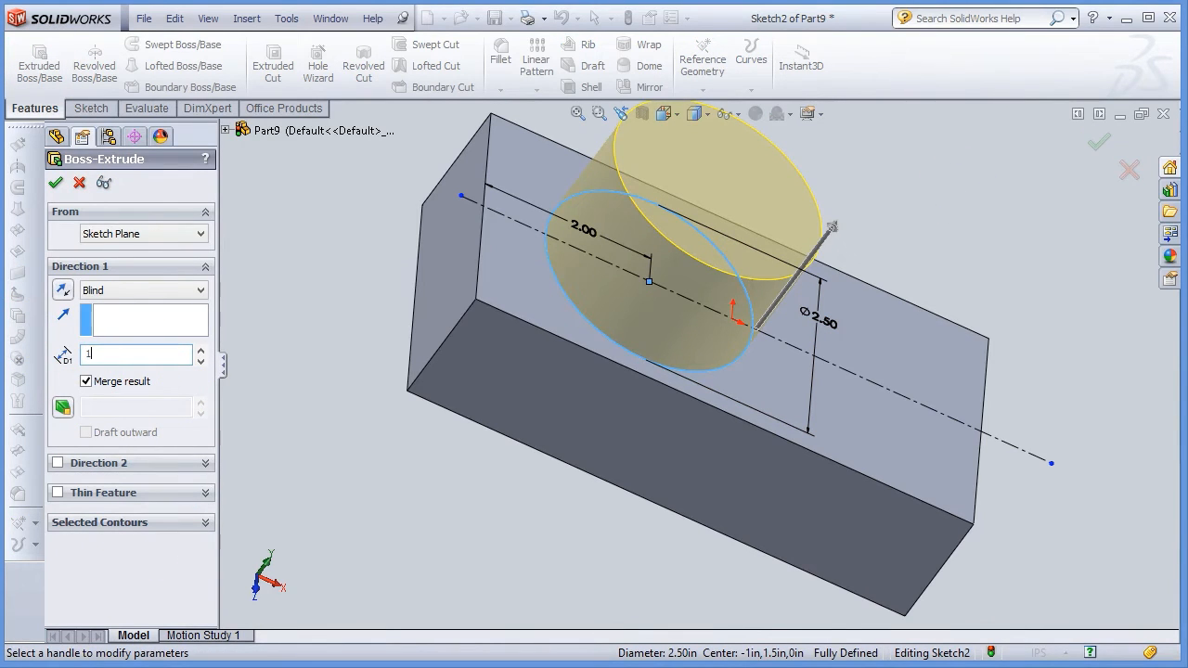
key(Return)
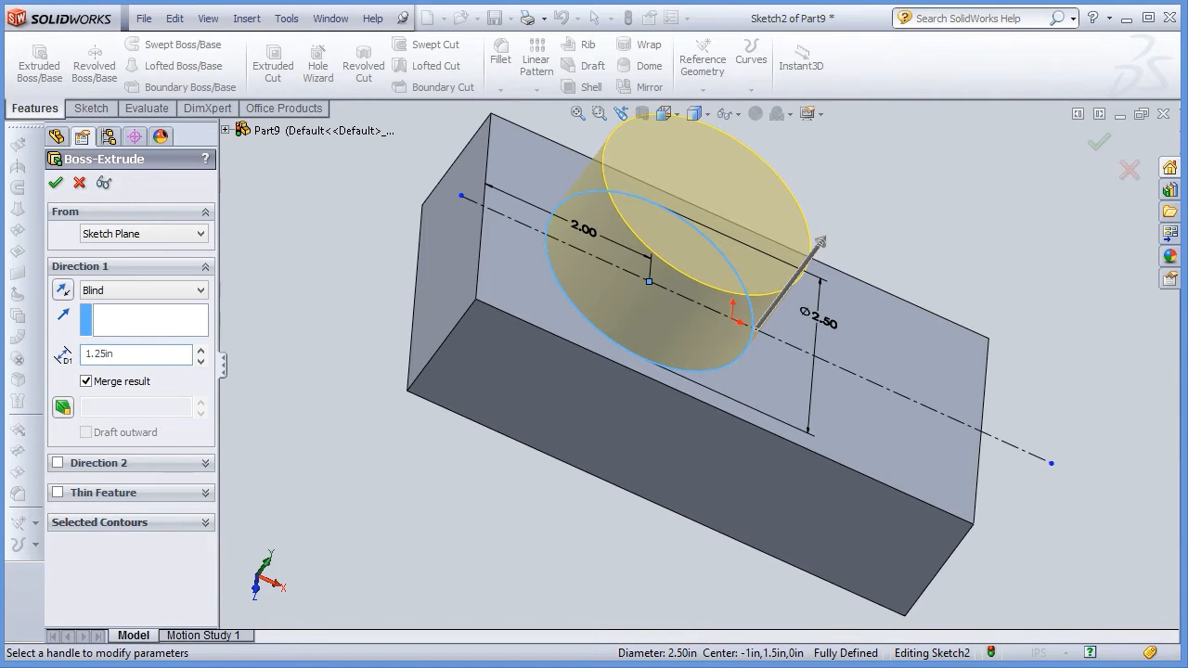
key(Return)
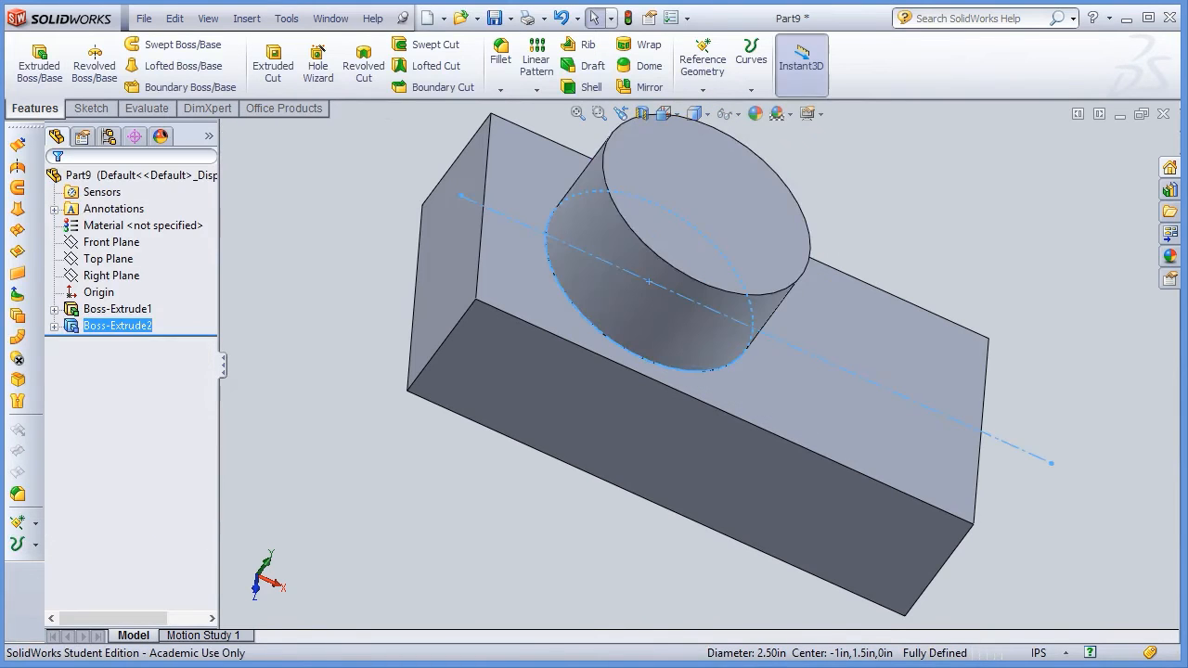
Start a sketch on the cylinder's top face and draw a circle of about 1.13 in radius from the face's center.
click(724, 209)
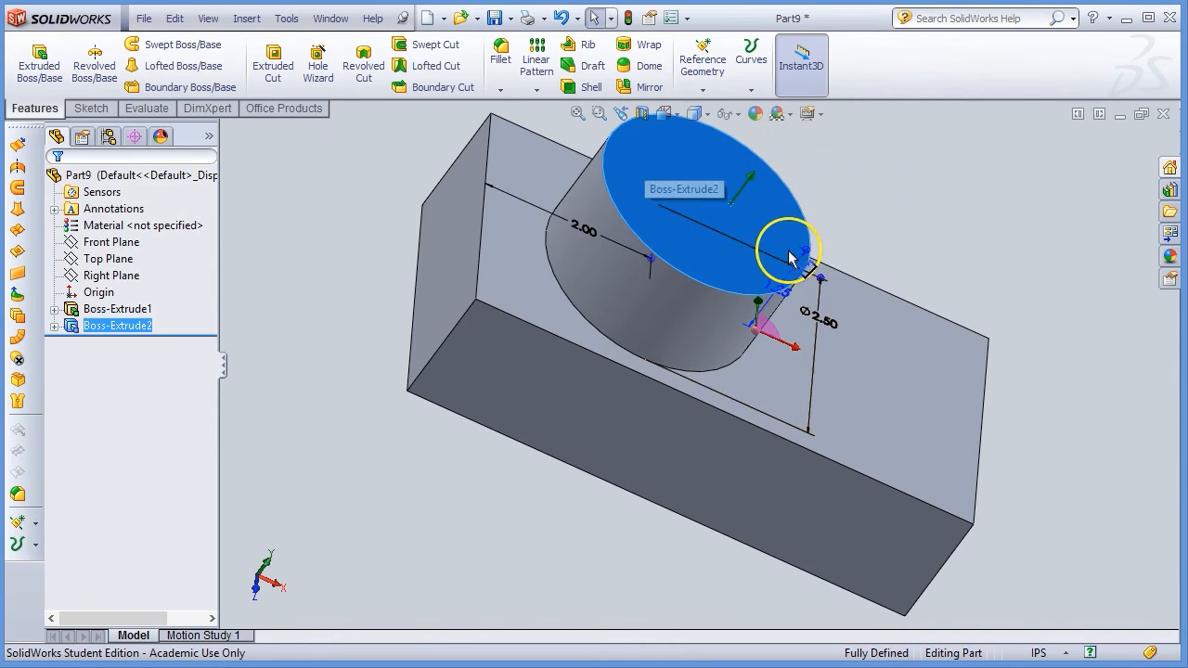
middle_drag(774, 247, 742, 206)
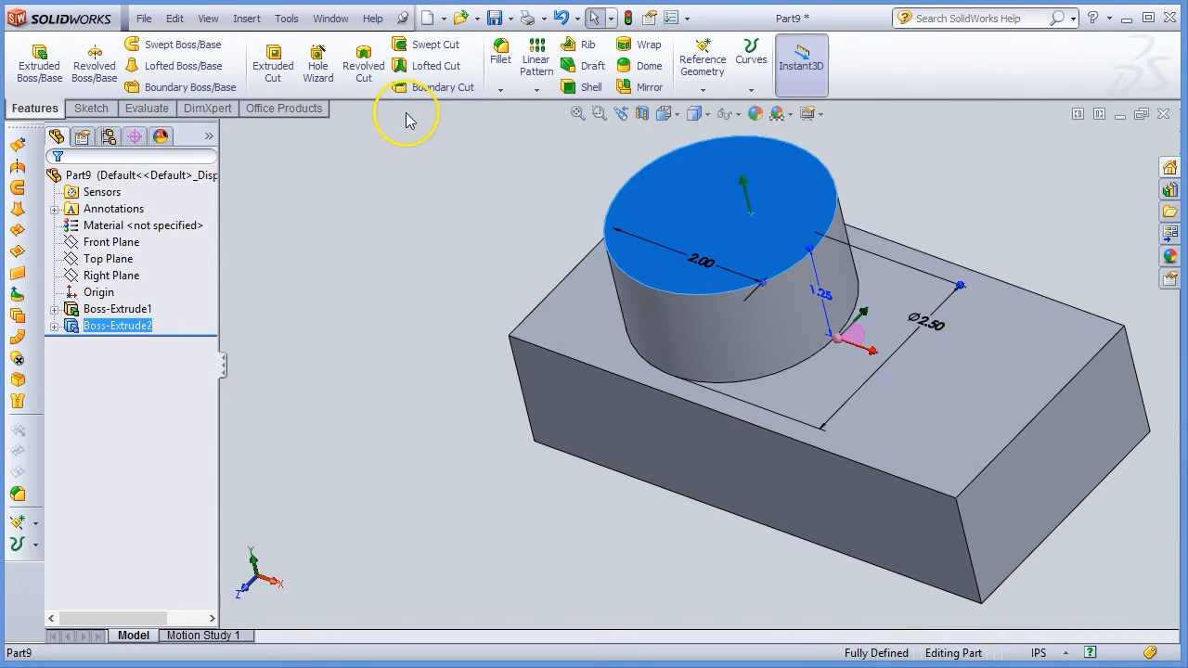
click(89, 107)
click(152, 44)
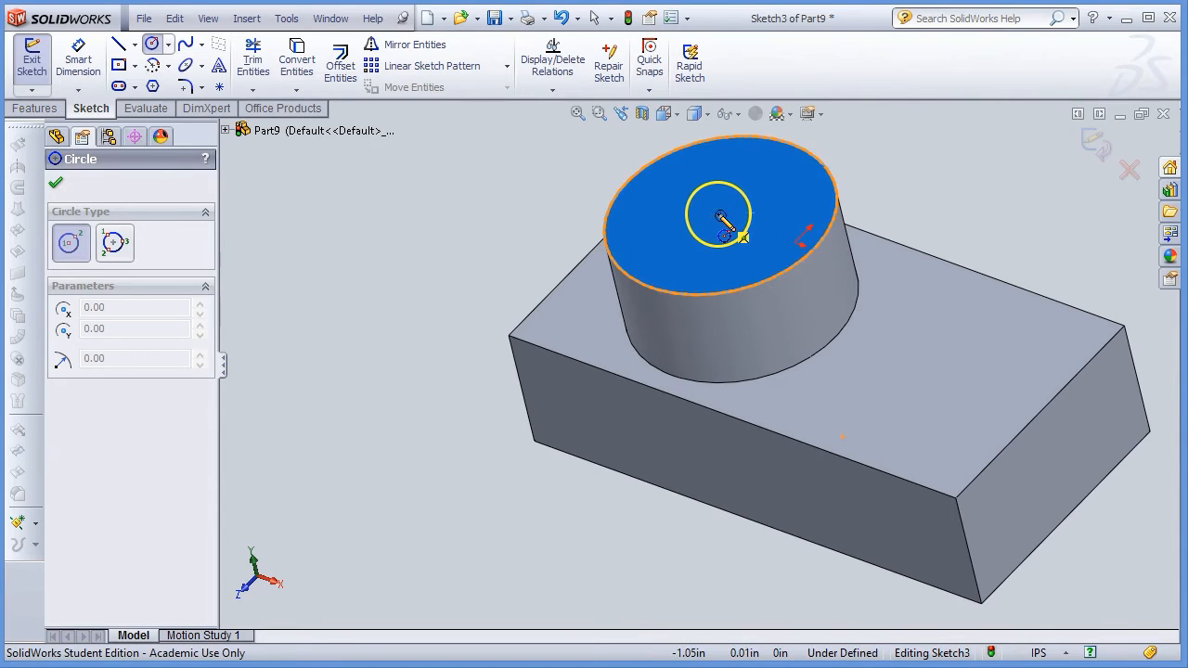
click(720, 216)
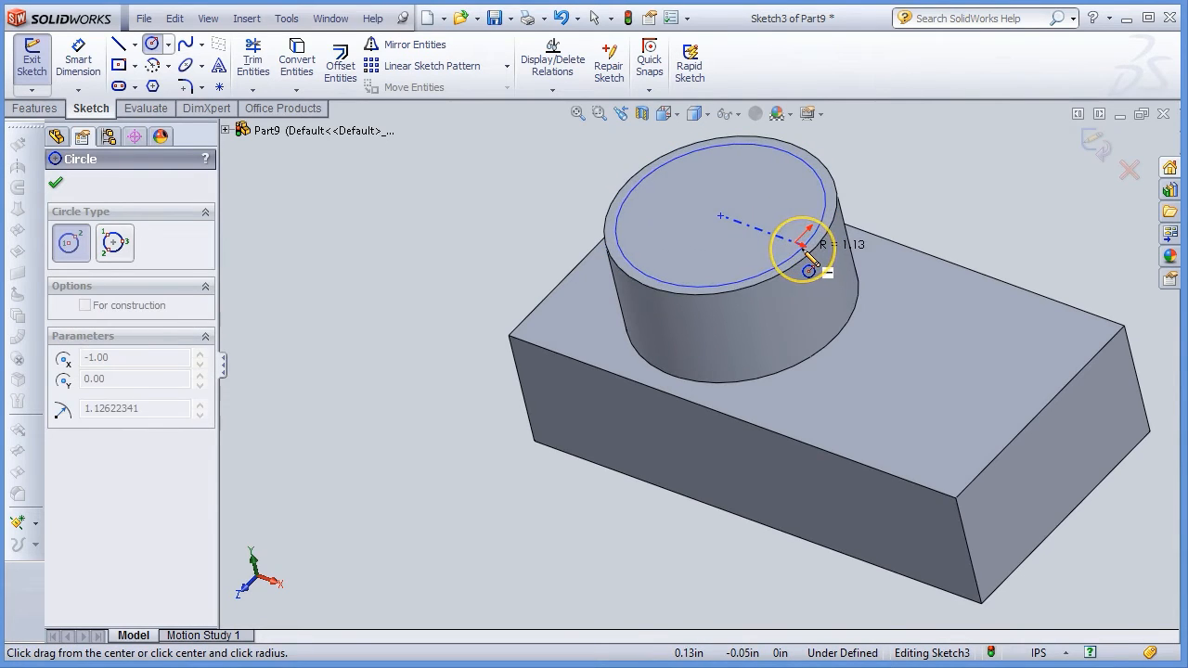
click(803, 249)
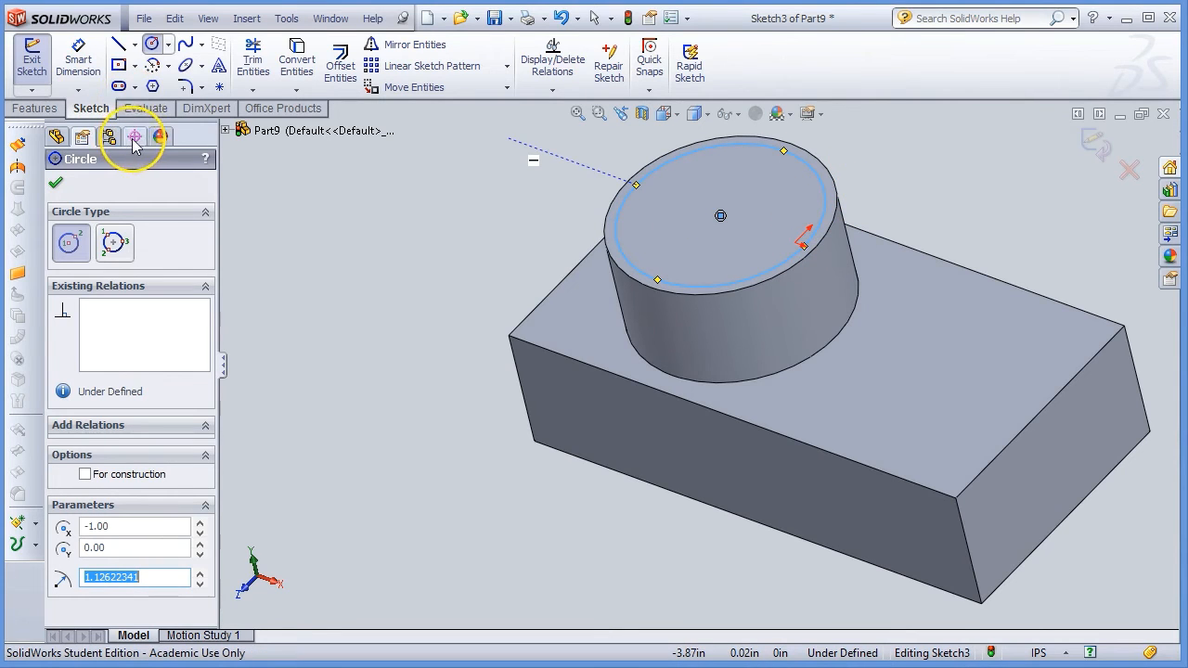
click(664, 114)
click(688, 137)
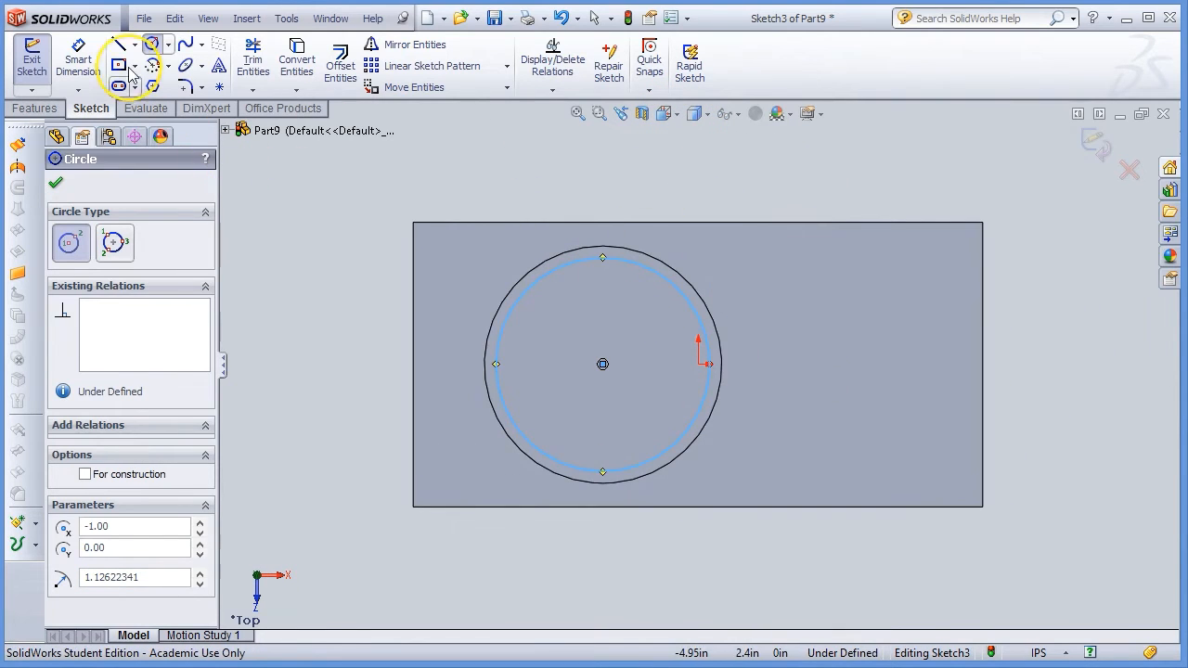
click(664, 263)
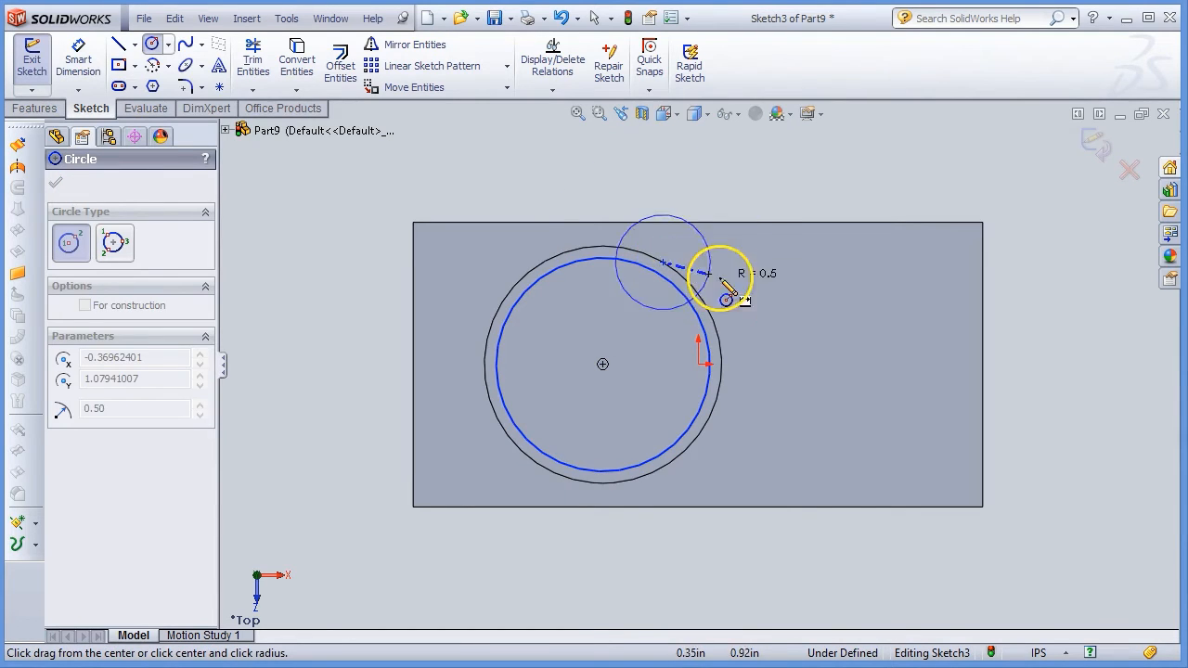
click(766, 276)
key(Escape)
key(Escape)
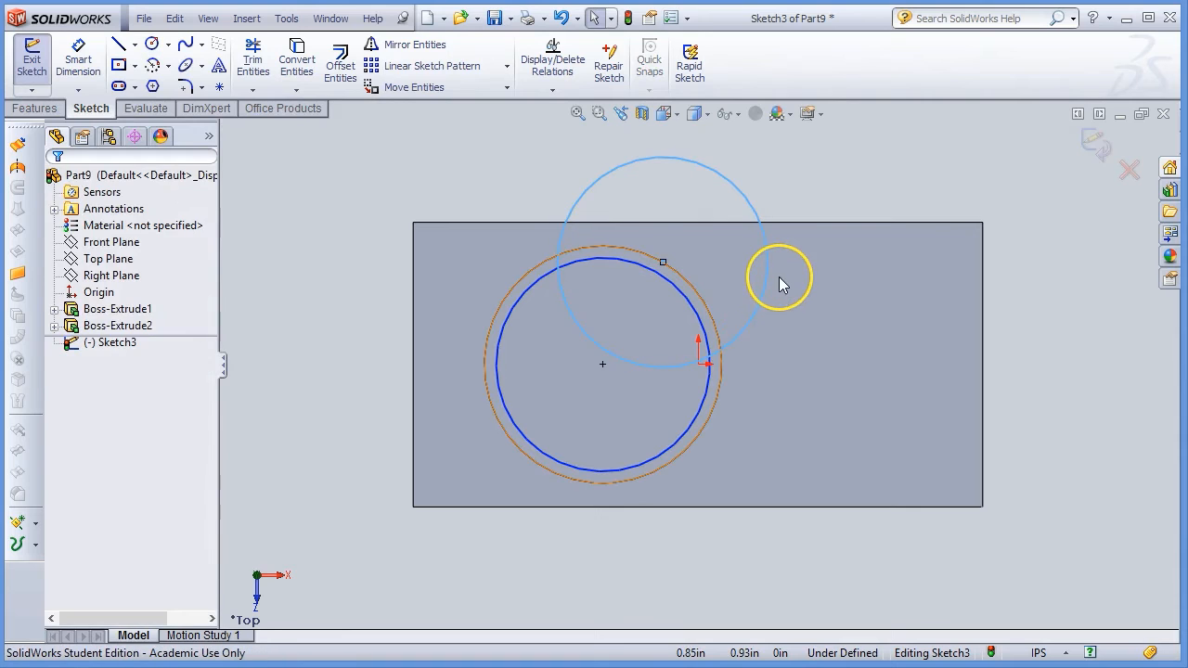
key(Delete)
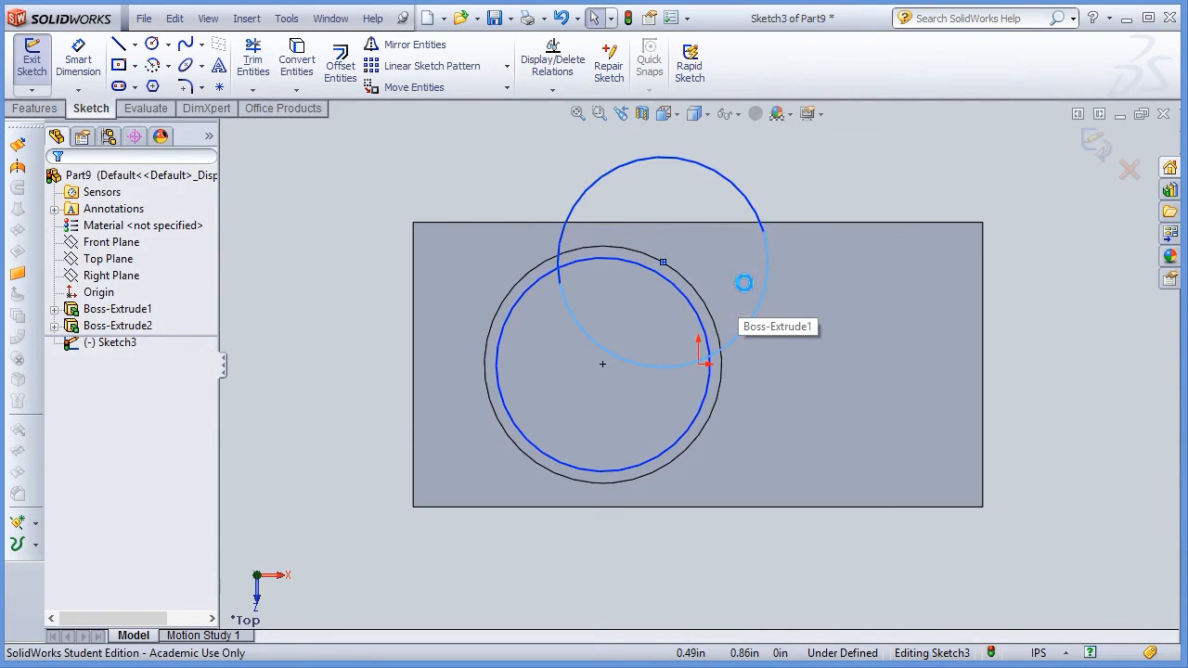
Add a concentric relation between the sketched circle and the cylindrical boss's circular edge.
click(678, 286)
ctrl+click(673, 289)
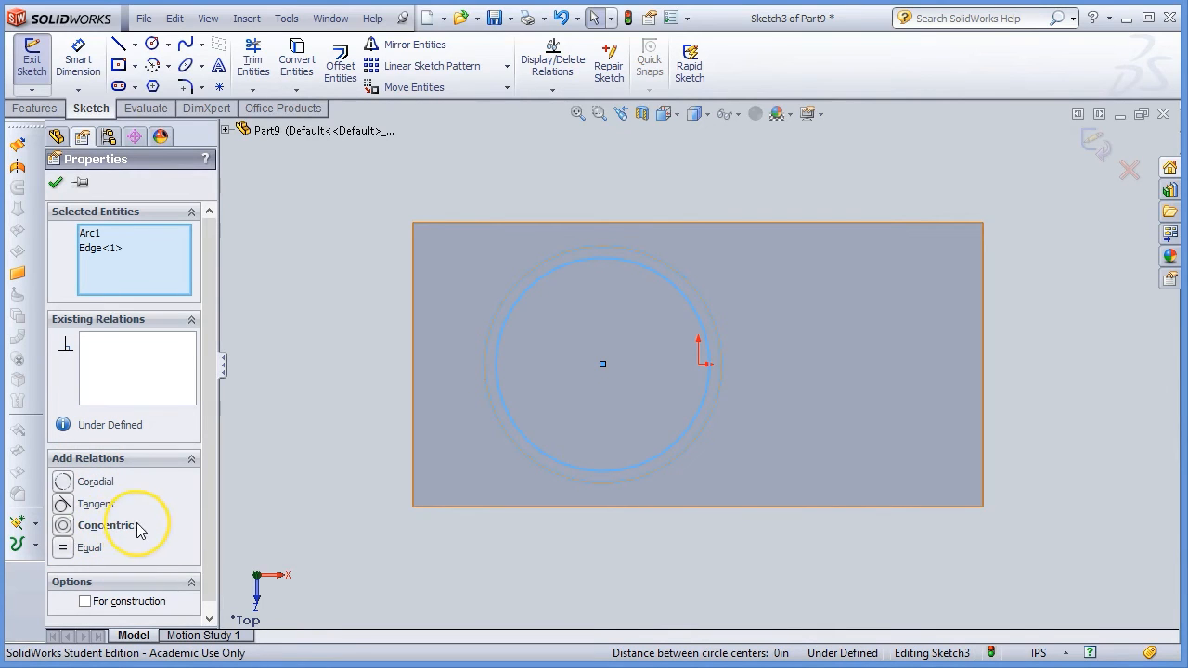
click(64, 526)
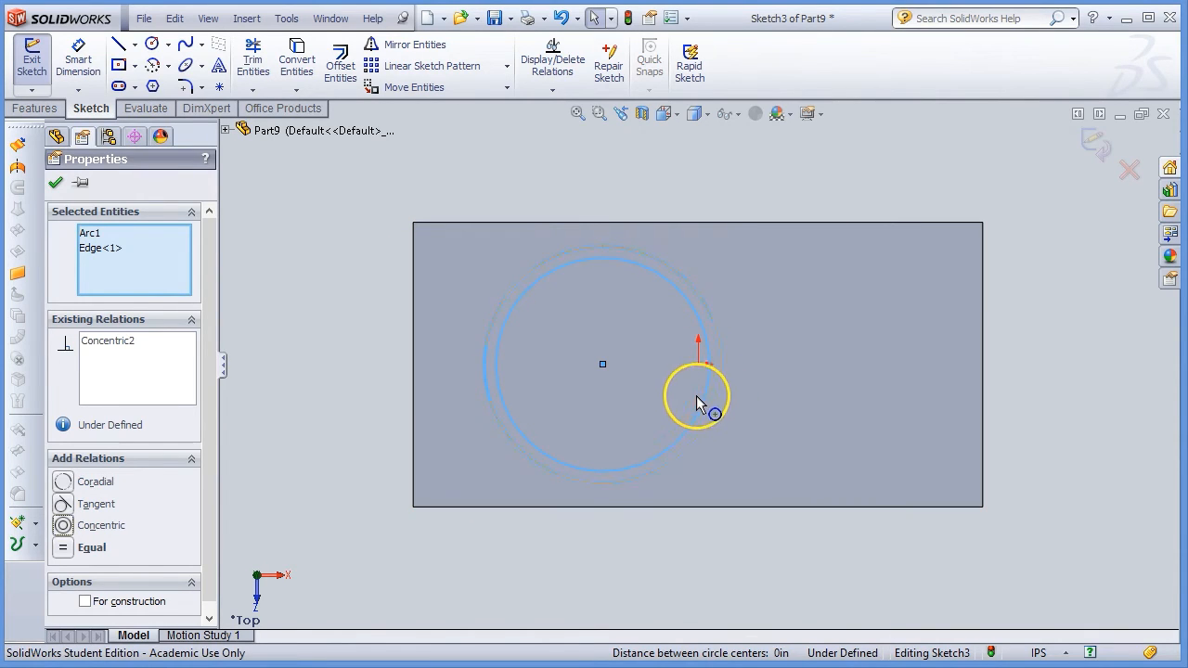
Dimension the concentric circle's diameter, set it to 2.25 in and finish dimensioning.
click(78, 58)
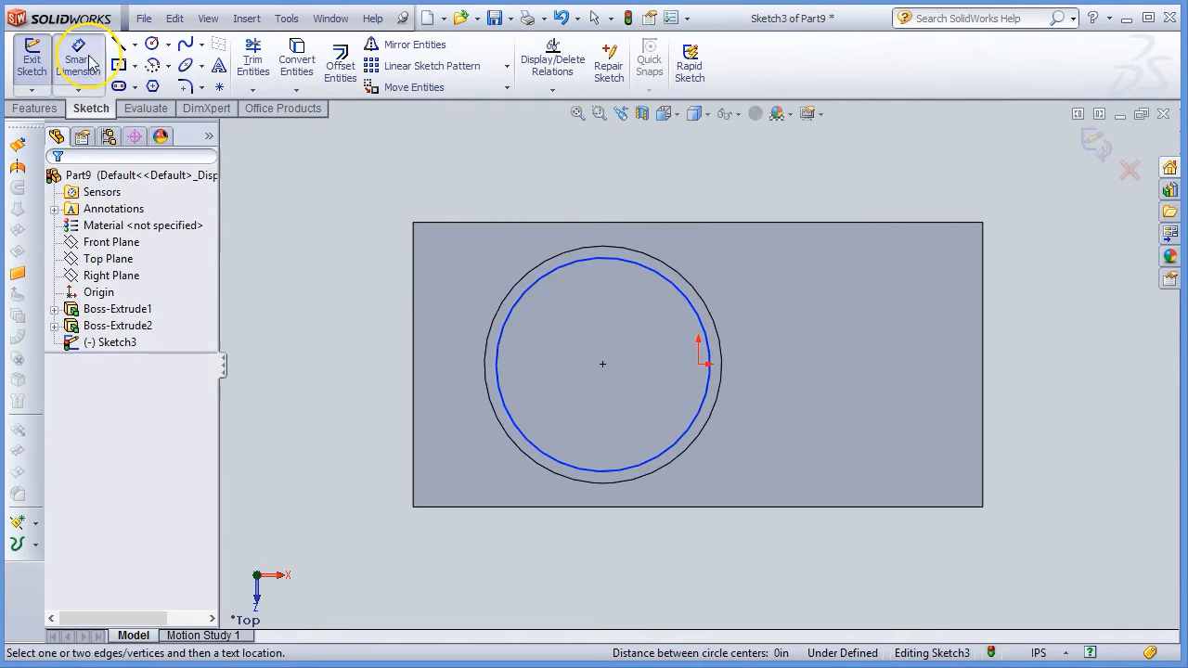
click(665, 280)
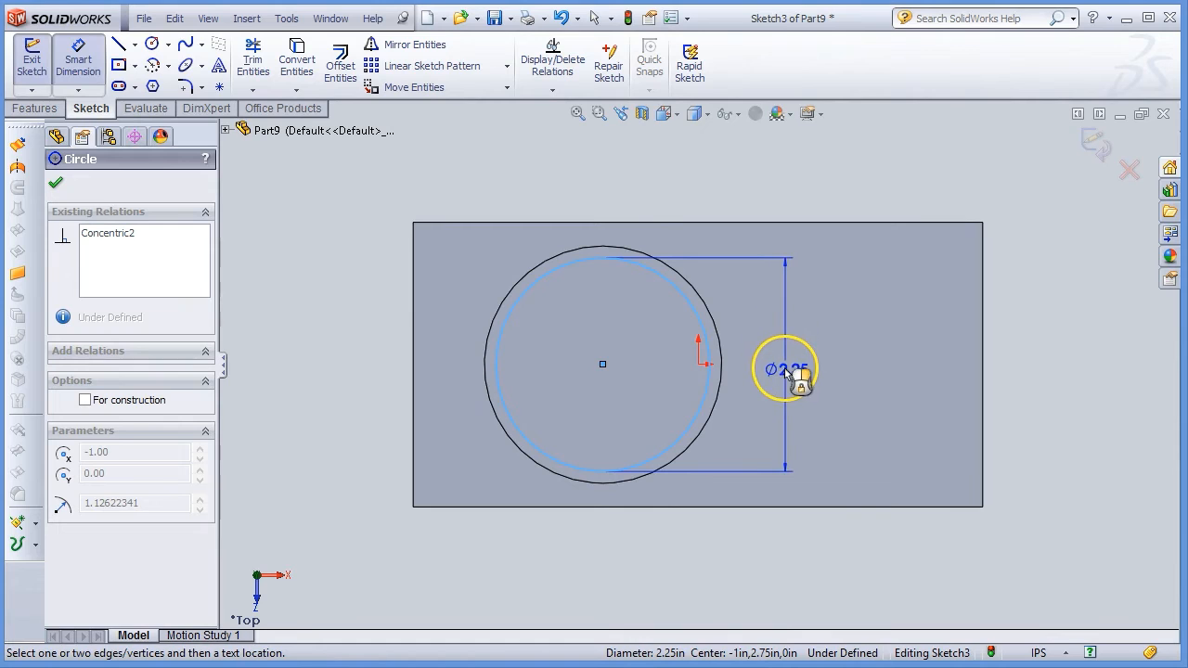
click(789, 368)
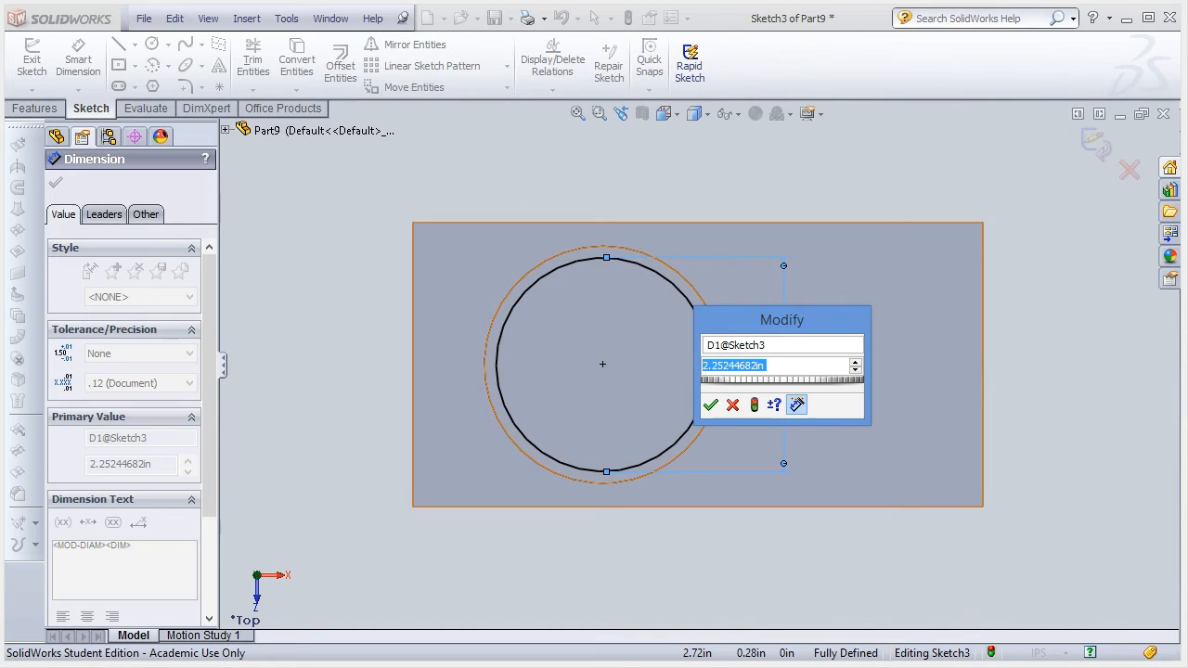
text(1.25)
key(Return)
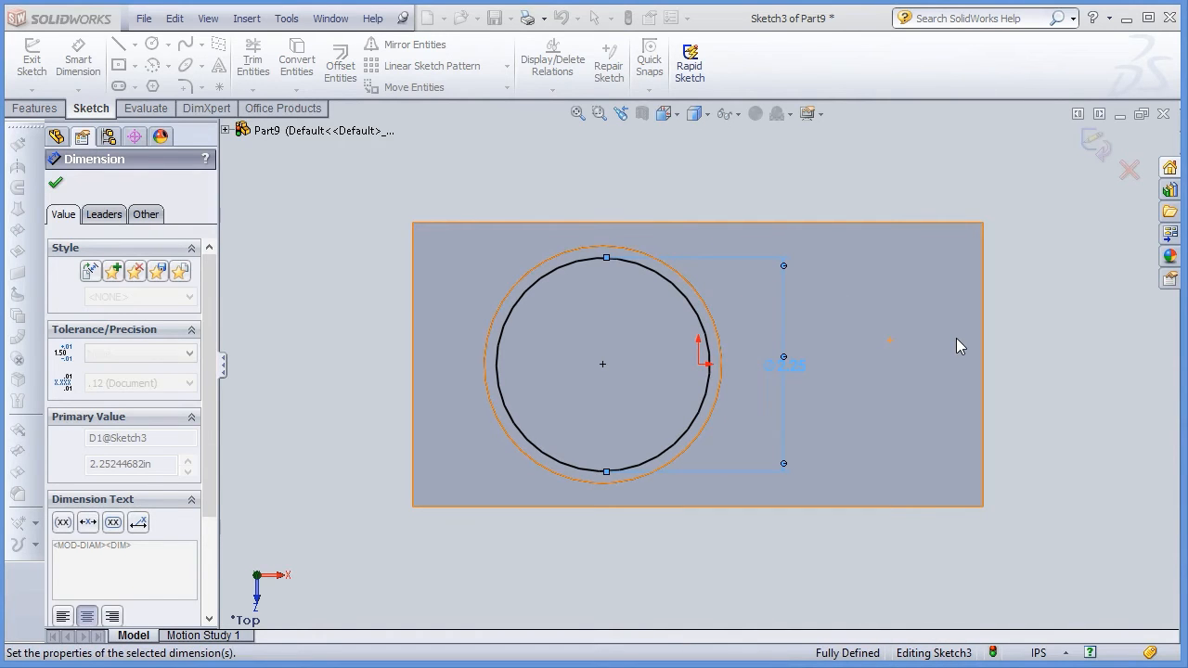
middle_drag(835, 379, 825, 331)
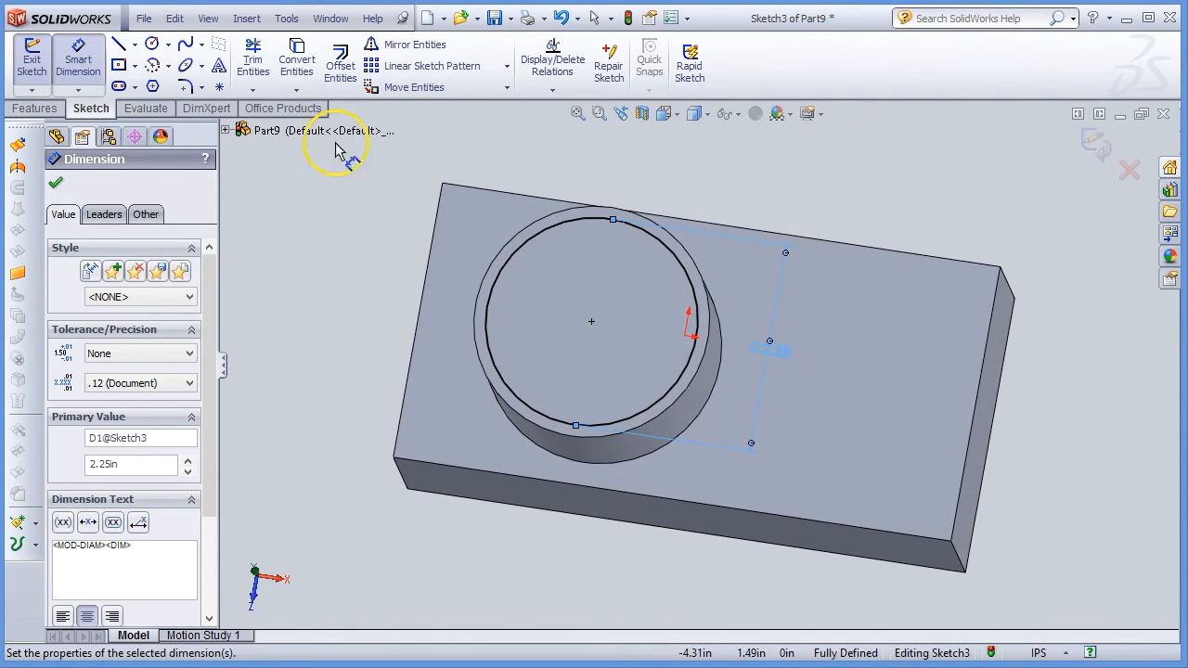
click(56, 187)
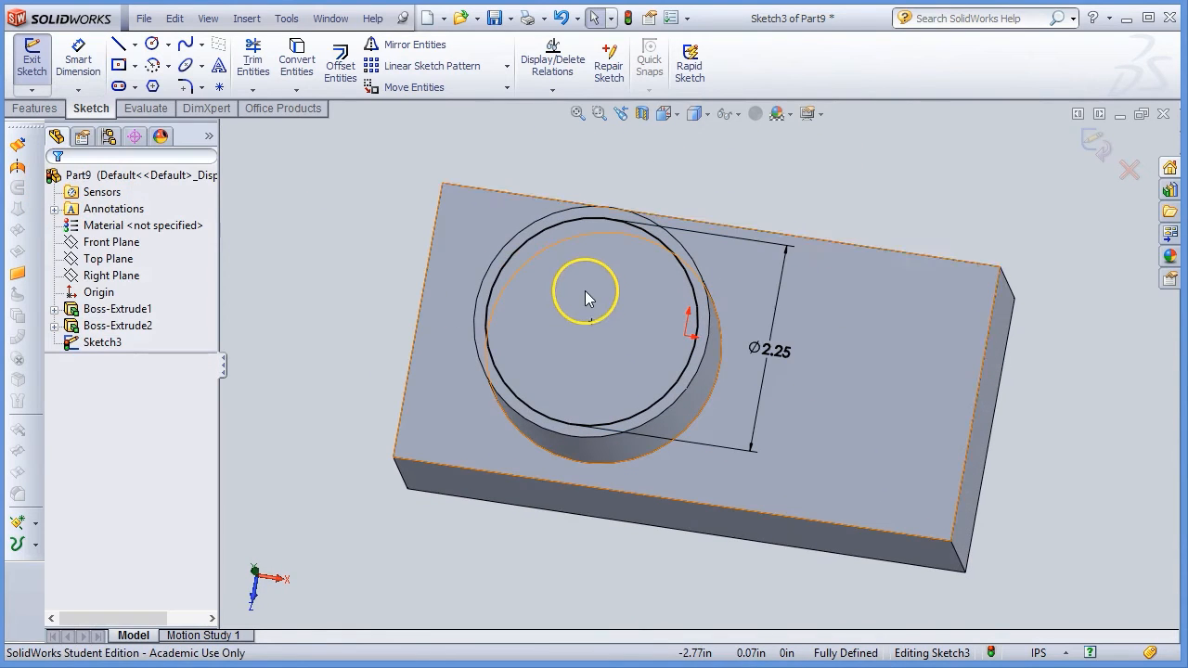
Cut-extrude the 2.25 in circle down into the cylindrical boss as a blind cut 0.25 in deep.
click(598, 267)
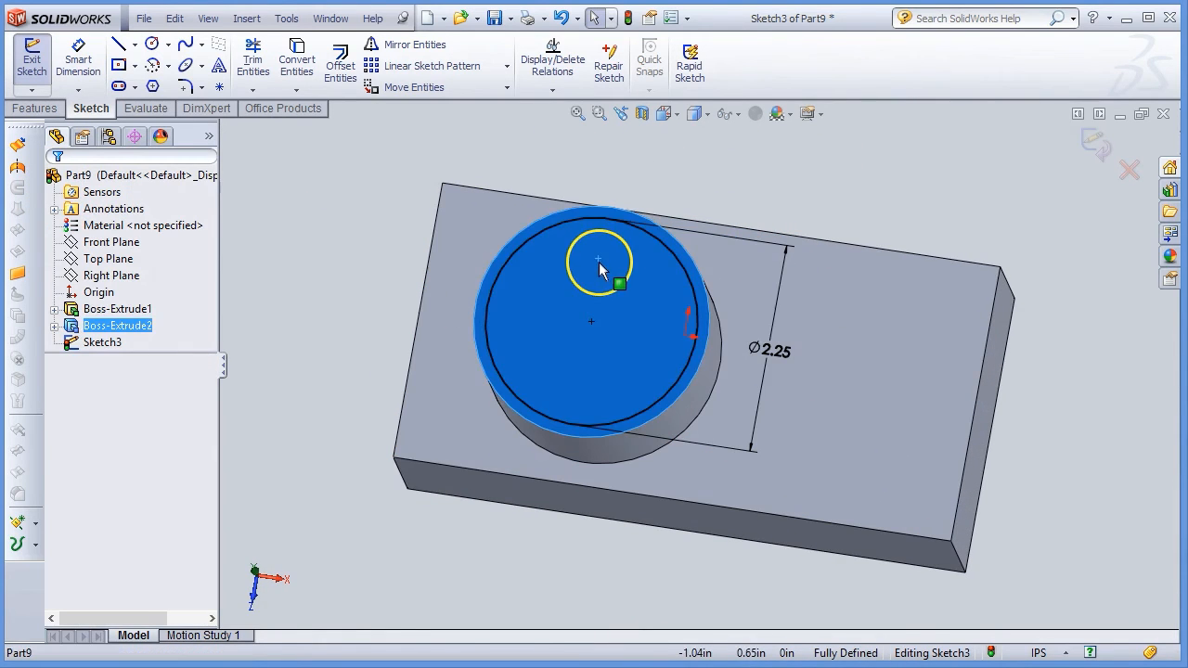
click(682, 271)
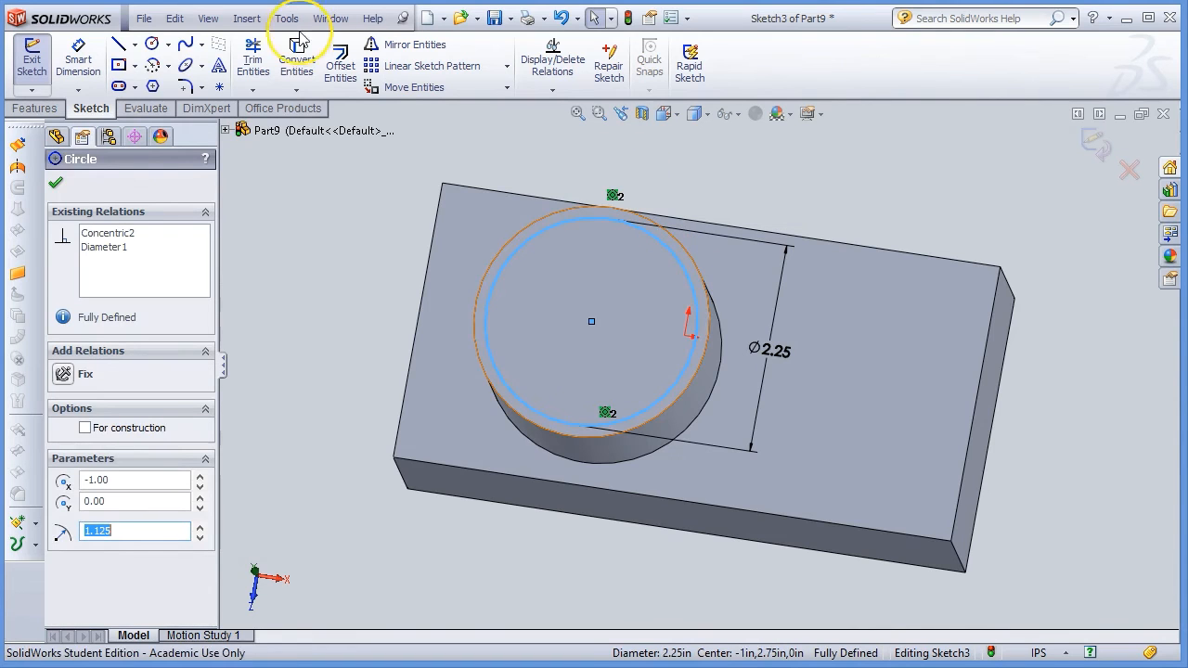
click(39, 111)
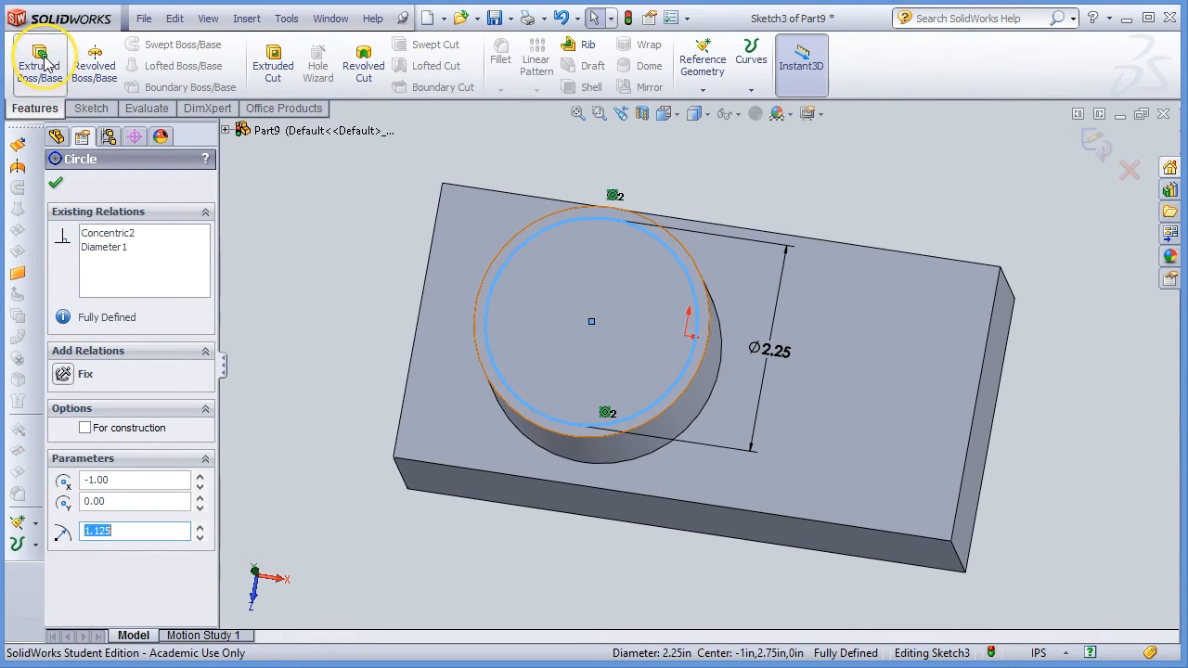
click(273, 67)
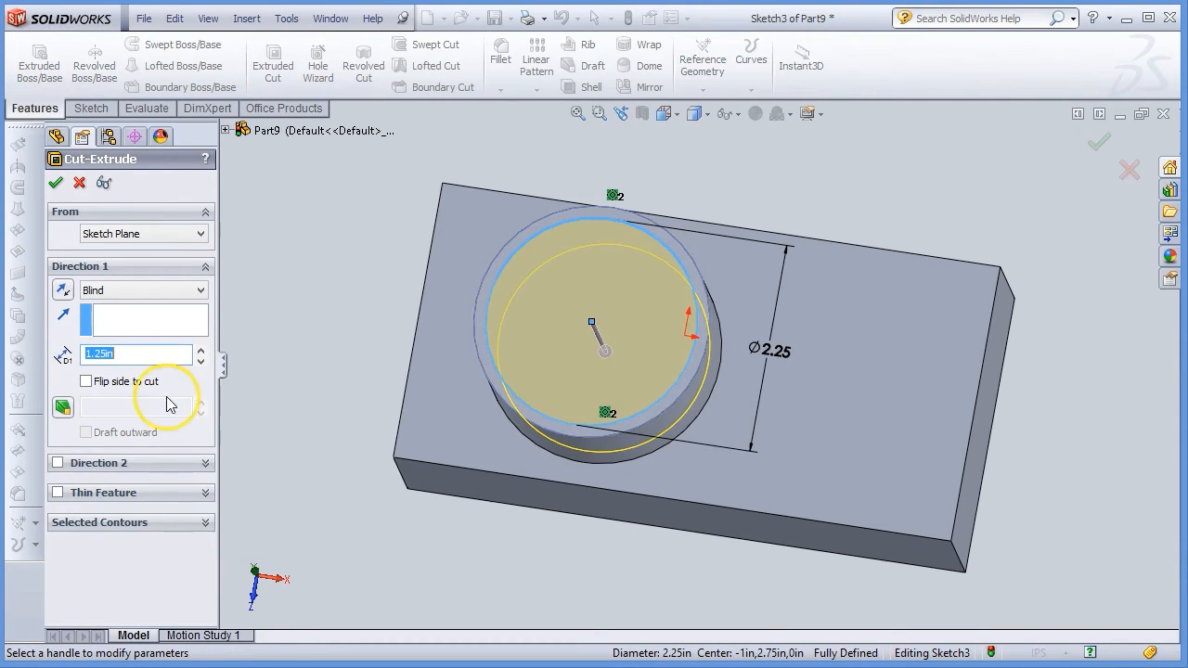
middle_drag(647, 424, 660, 285)
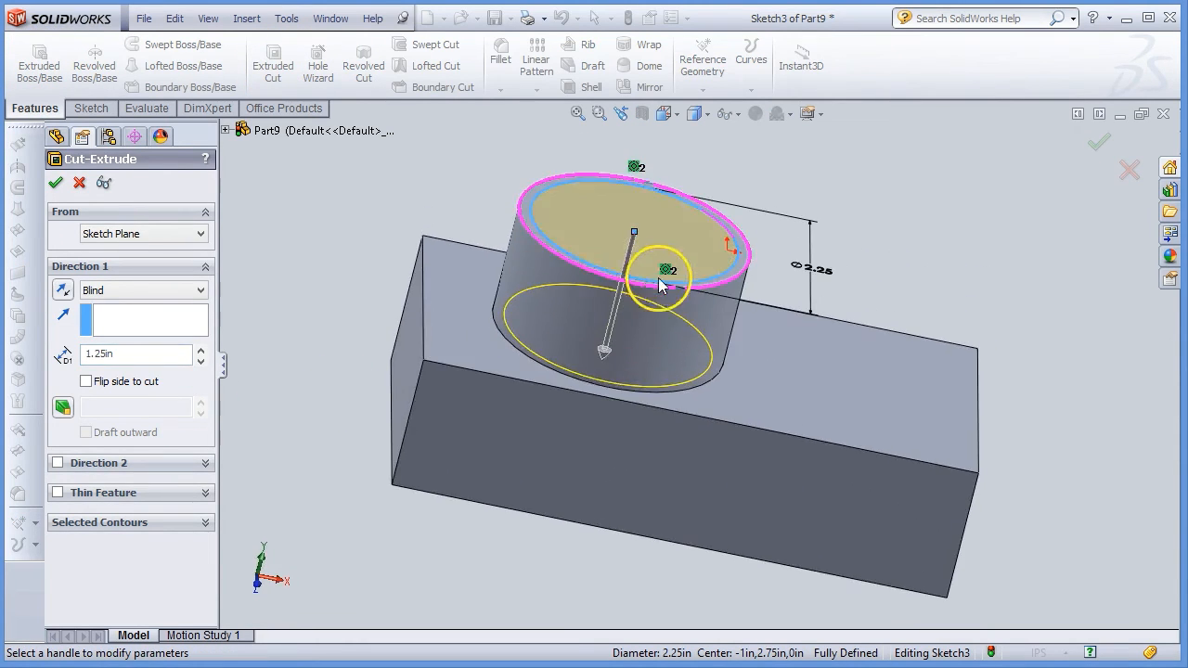
drag(604, 352, 645, 261)
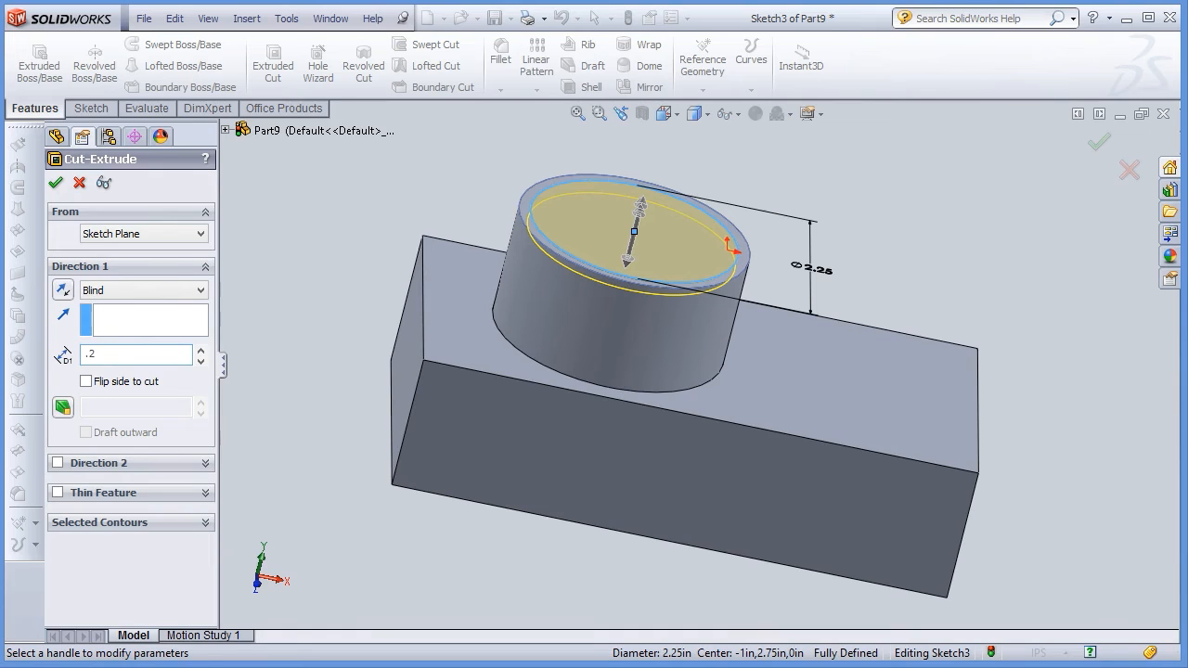
key(Return)
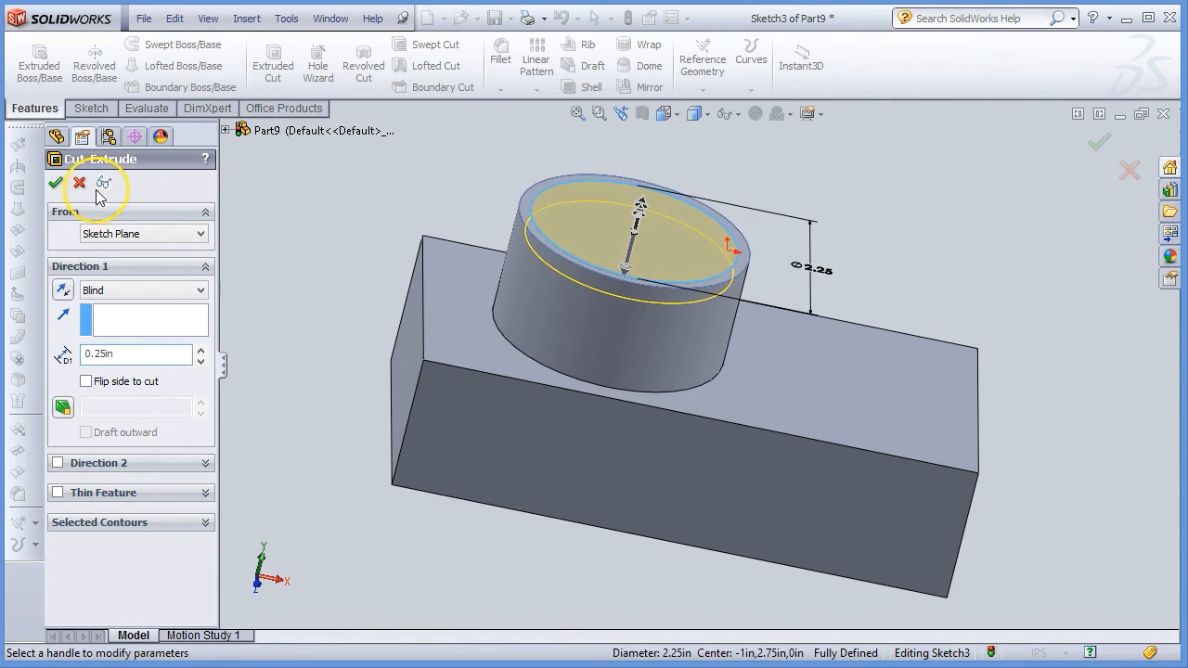
click(56, 182)
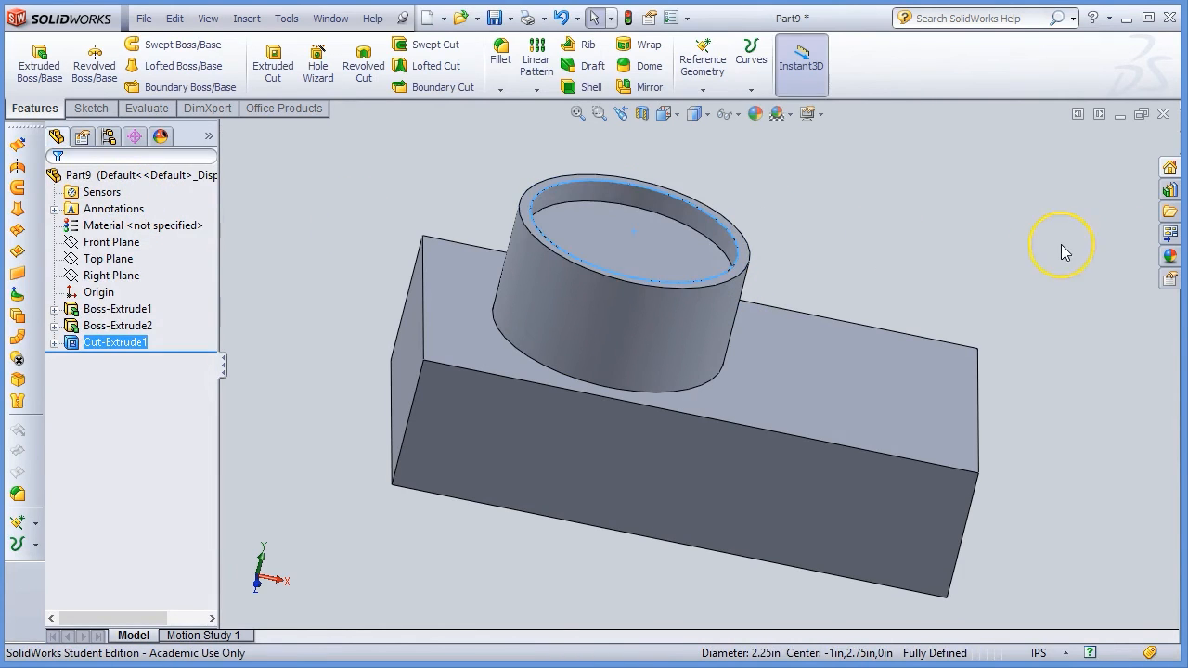
middle_drag(956, 251, 918, 284)
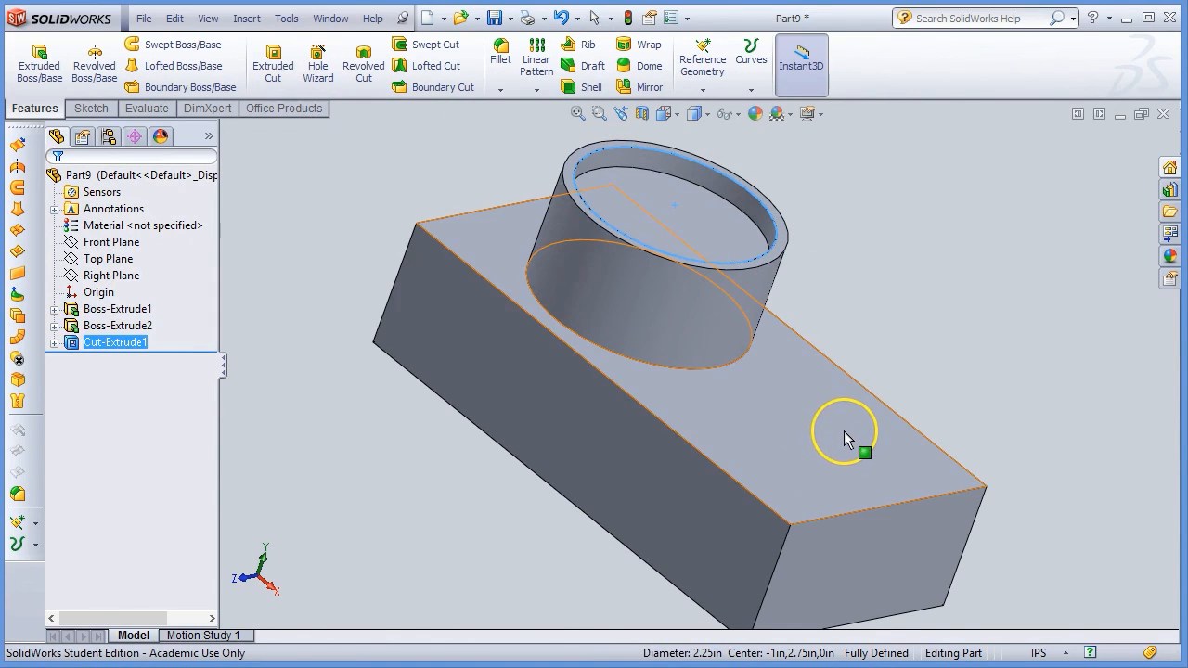
middle_drag(844, 430, 737, 398)
middle_drag(743, 213, 684, 475)
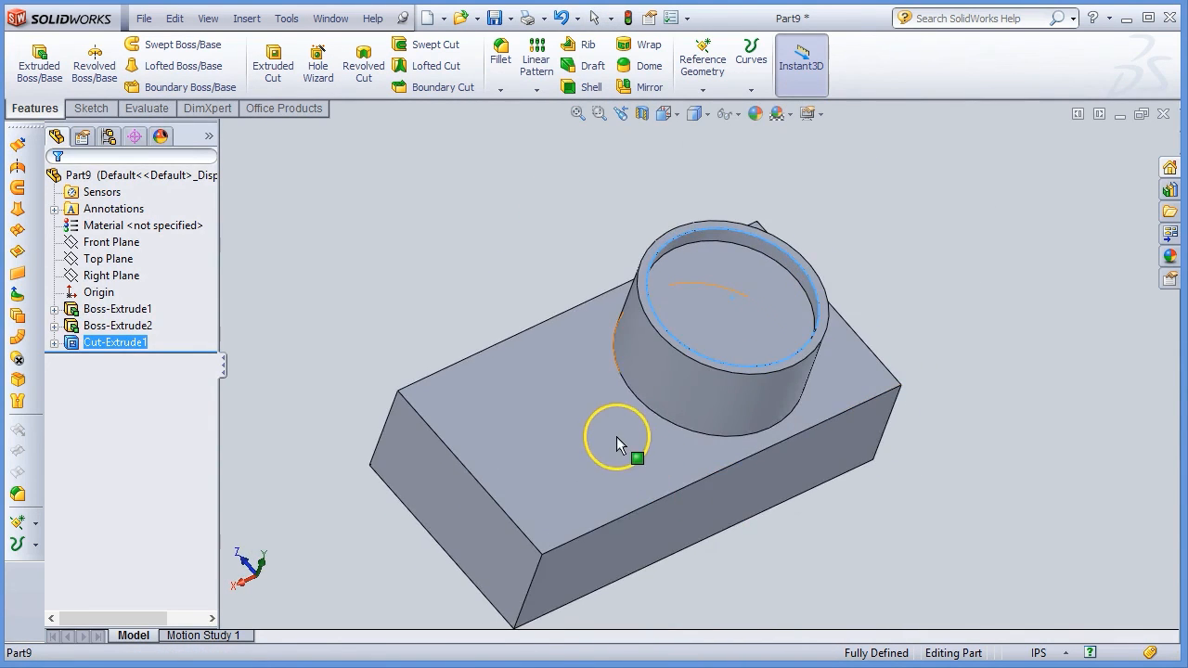
middle_drag(615, 442, 673, 470)
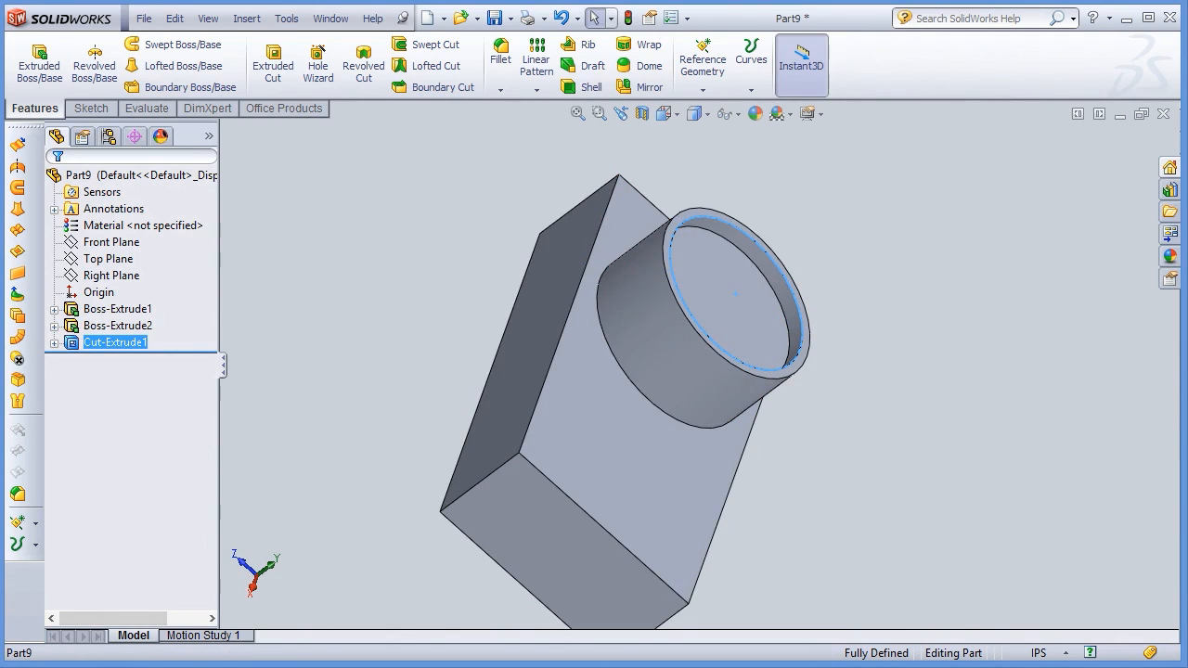